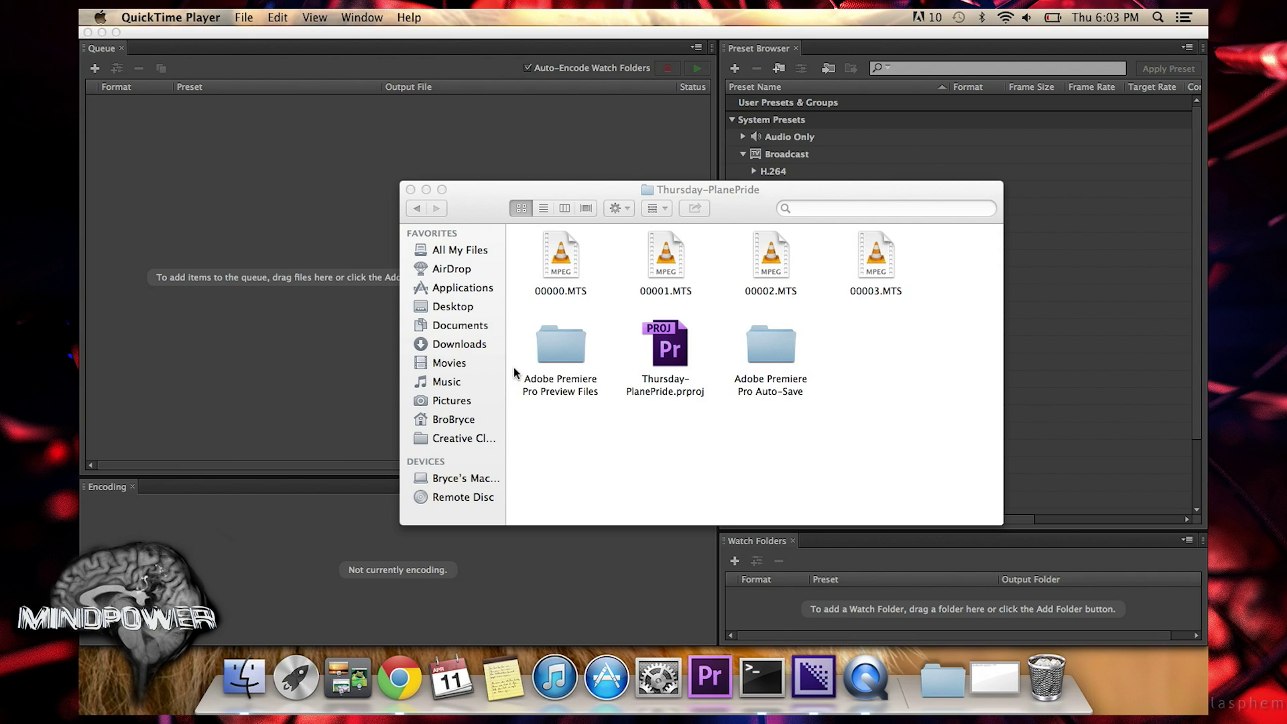
Add 00000.MTS to the queue and set its output format to QuickTime.
drag(560, 258, 411, 129)
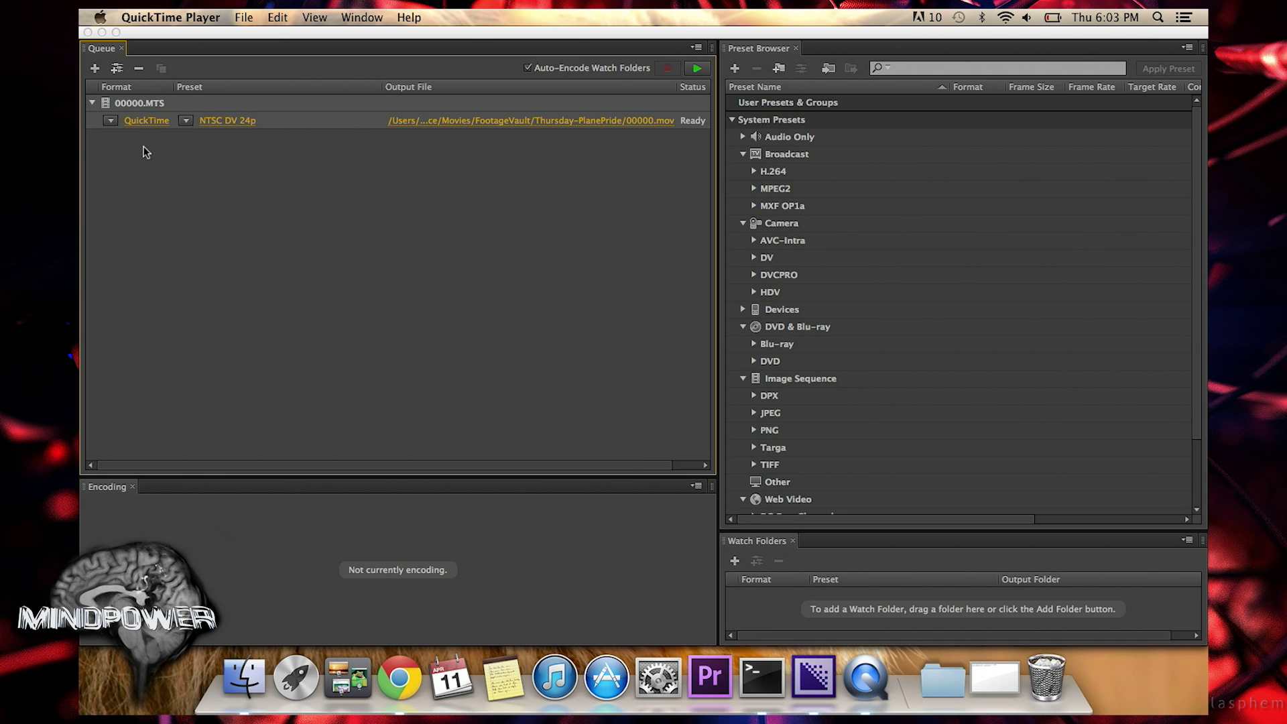
click(284, 183)
click(110, 120)
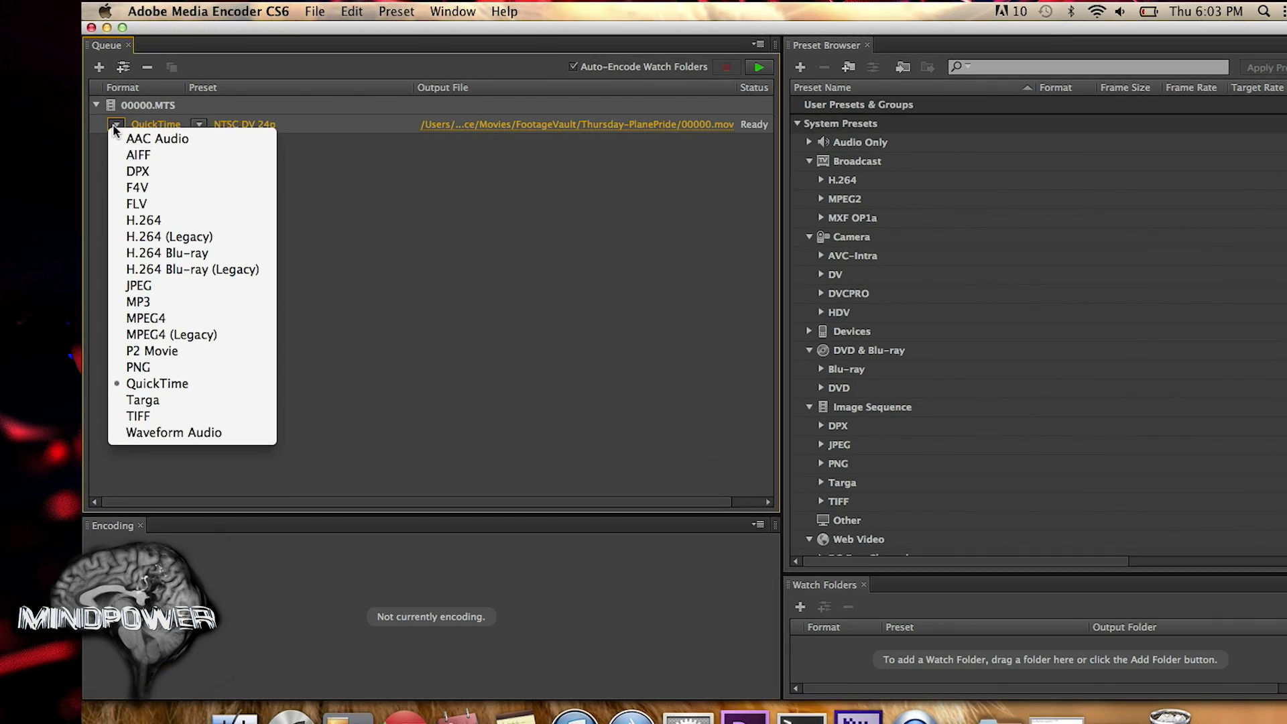
click(150, 107)
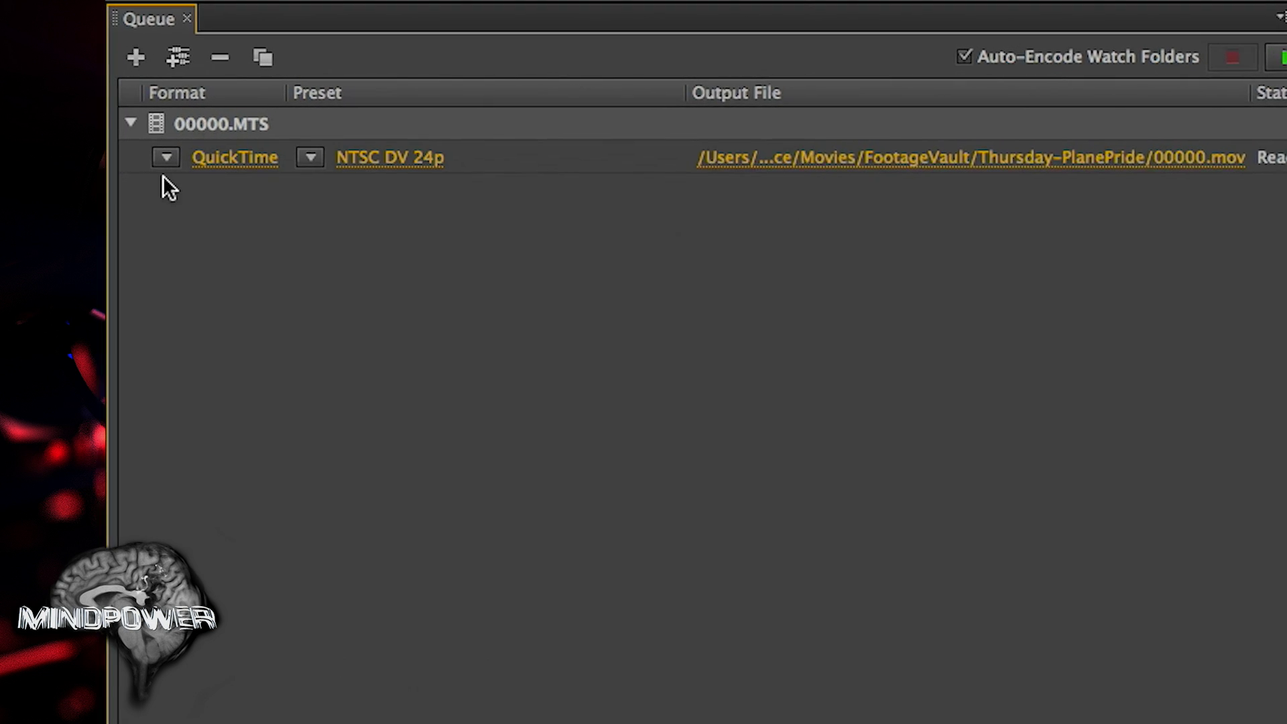
click(163, 163)
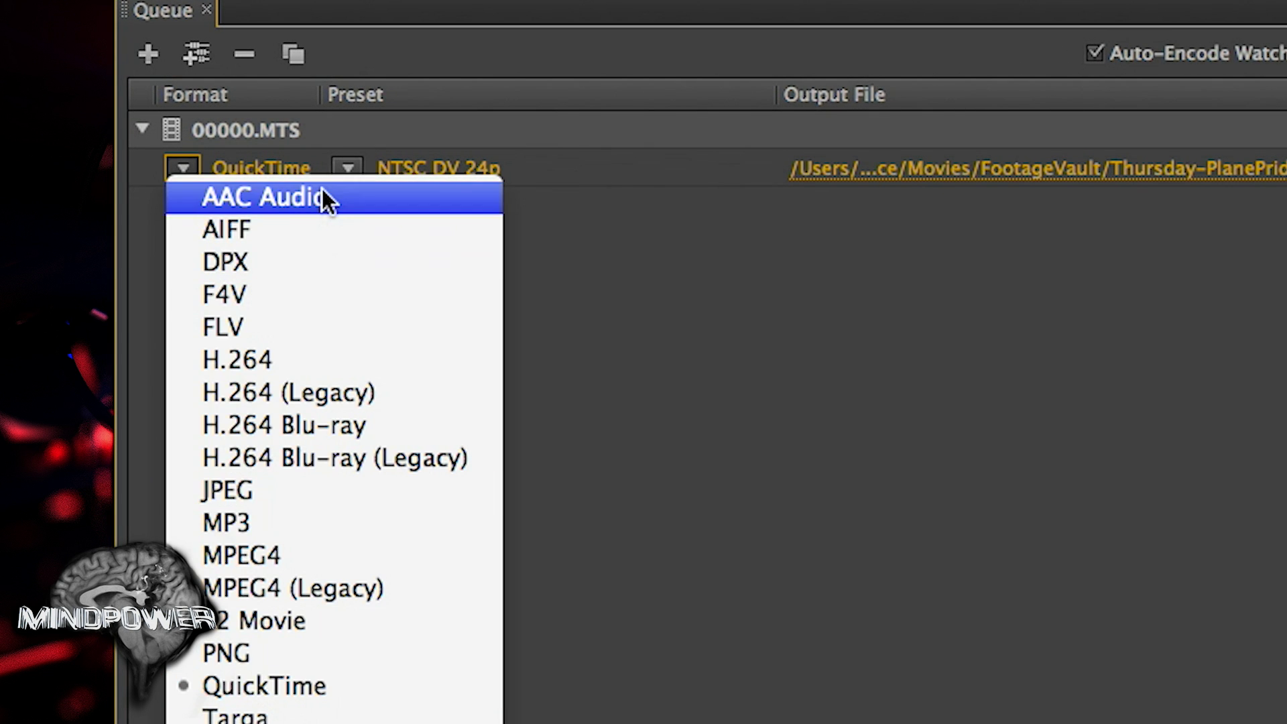
key(Escape)
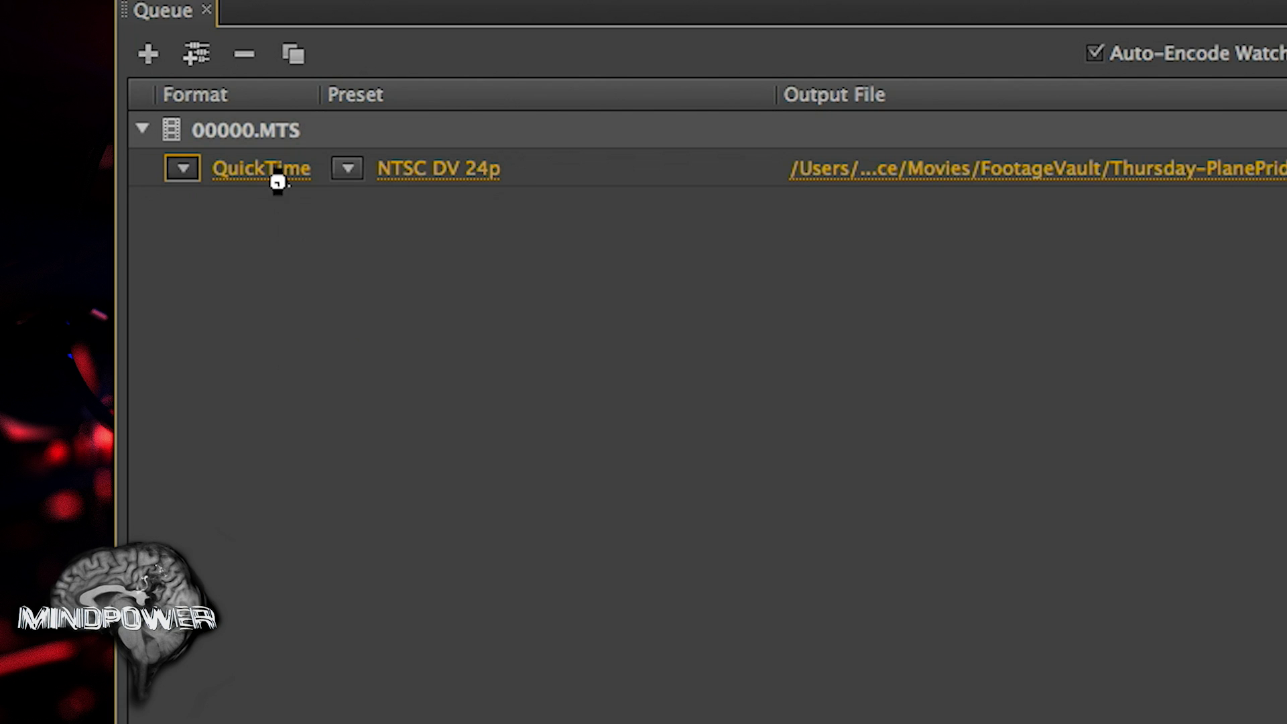
click(191, 183)
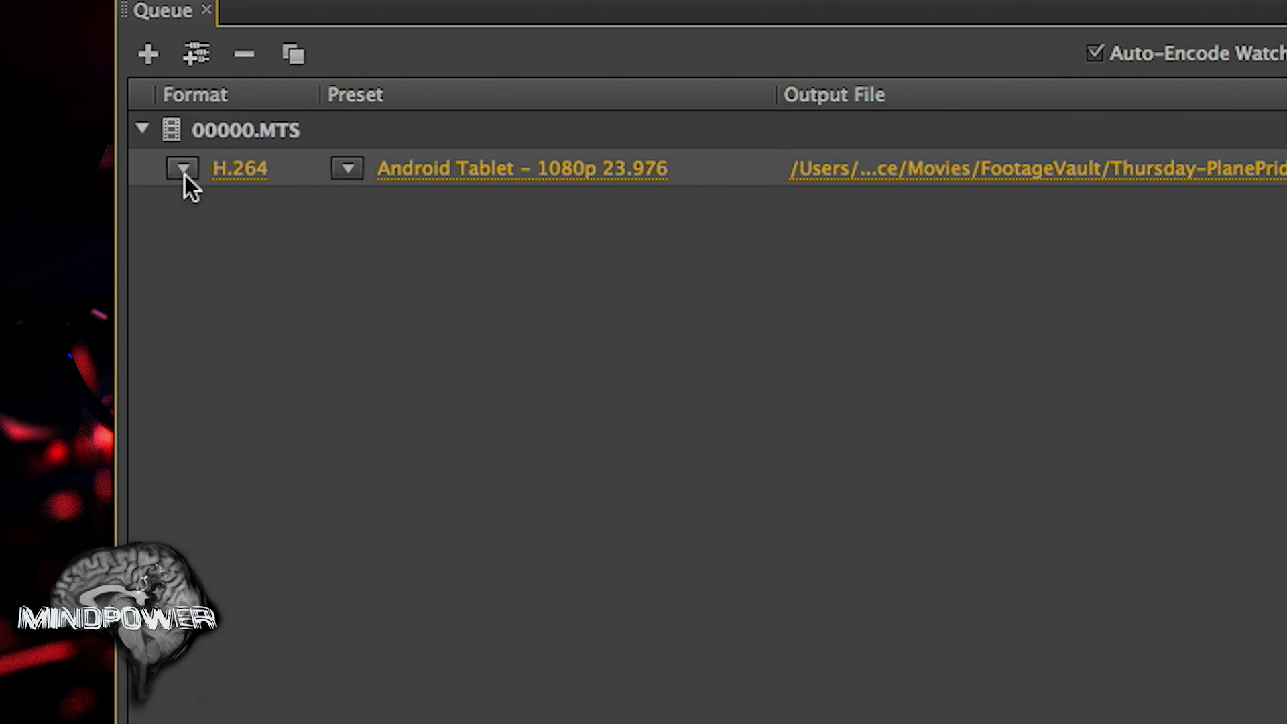
click(185, 175)
click(269, 689)
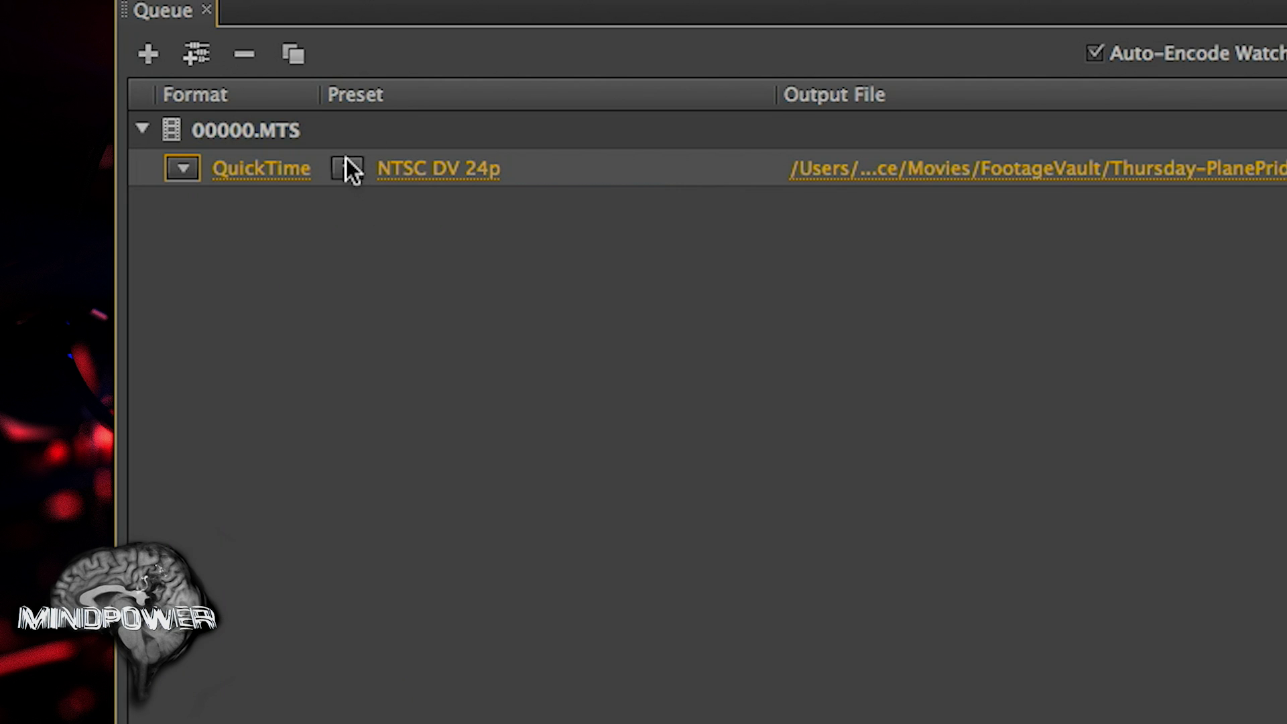
Keep the NTSC DV 24p preset and open the clip's export settings.
click(347, 175)
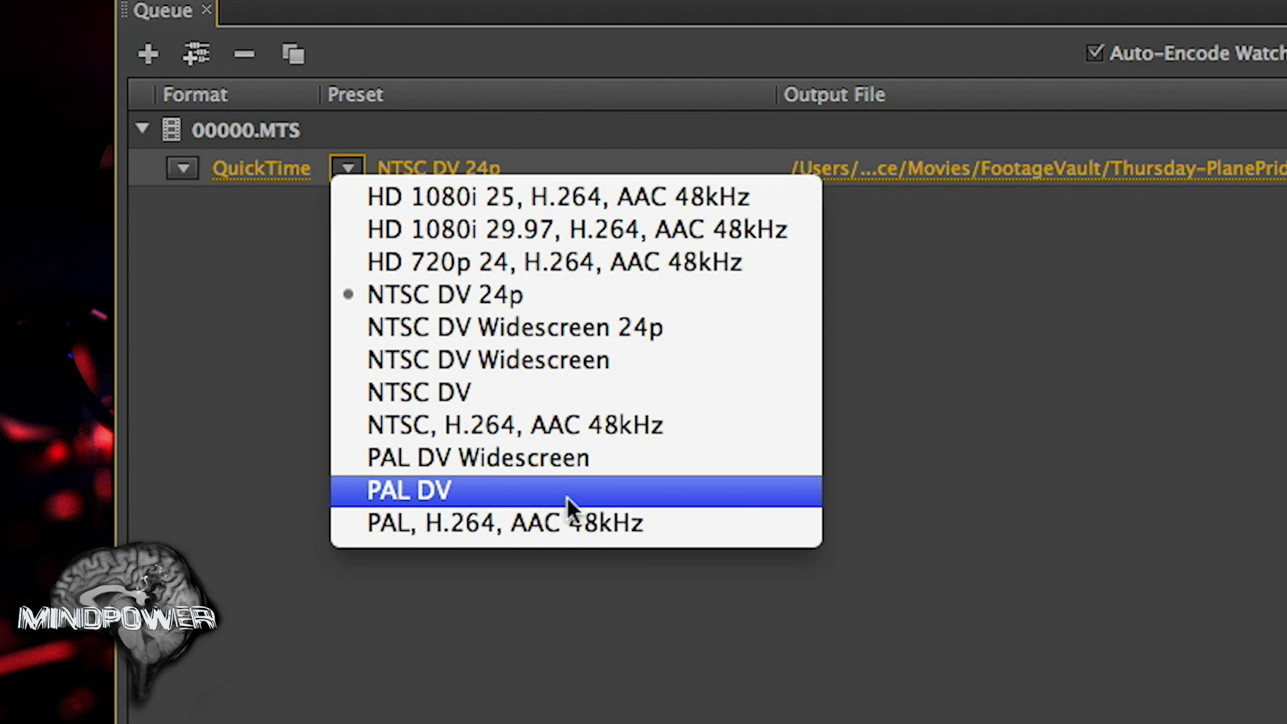
click(569, 523)
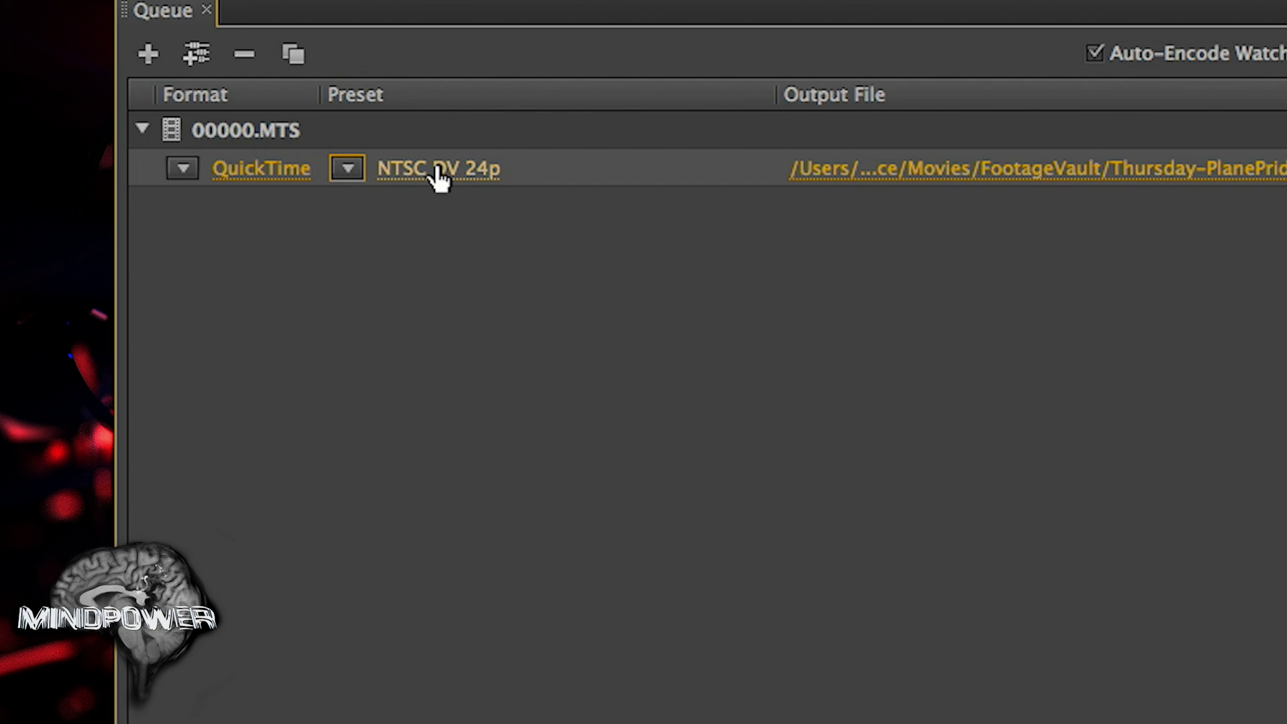
click(439, 177)
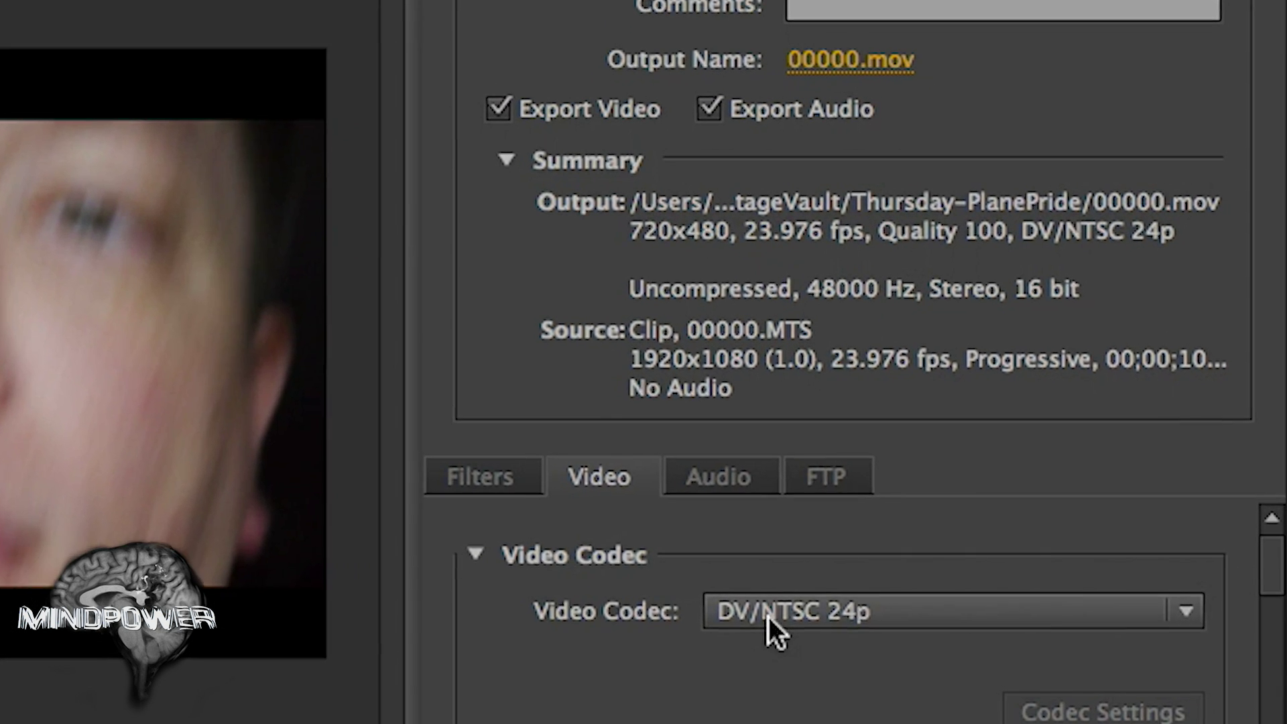
Browse the video codecs, leave DV/NTSC 24p, and cancel Export Settings.
click(769, 617)
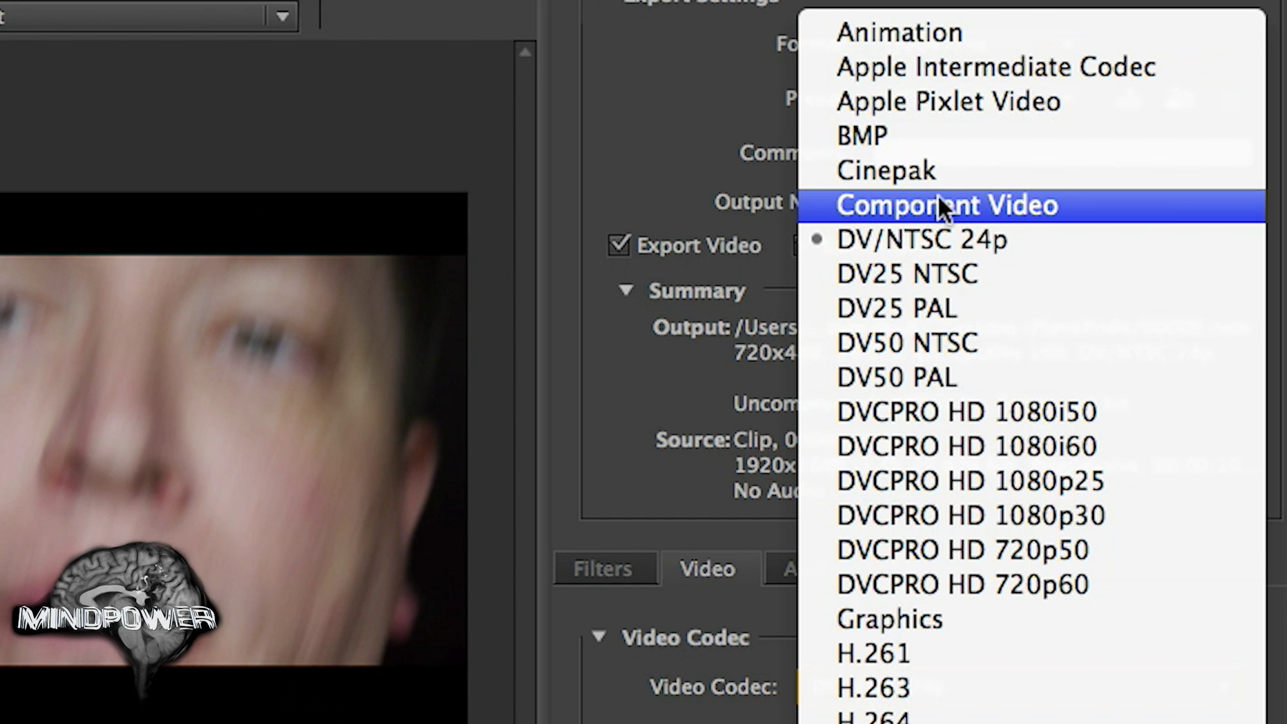
key(Escape)
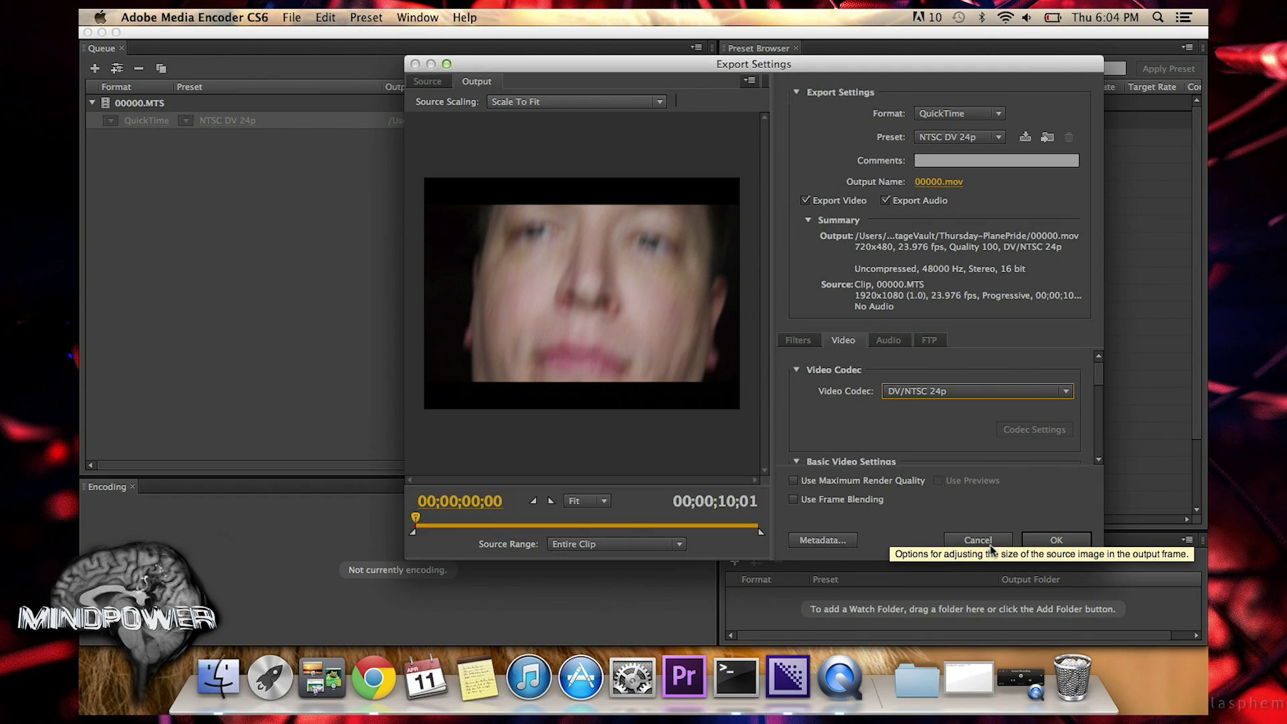
click(992, 544)
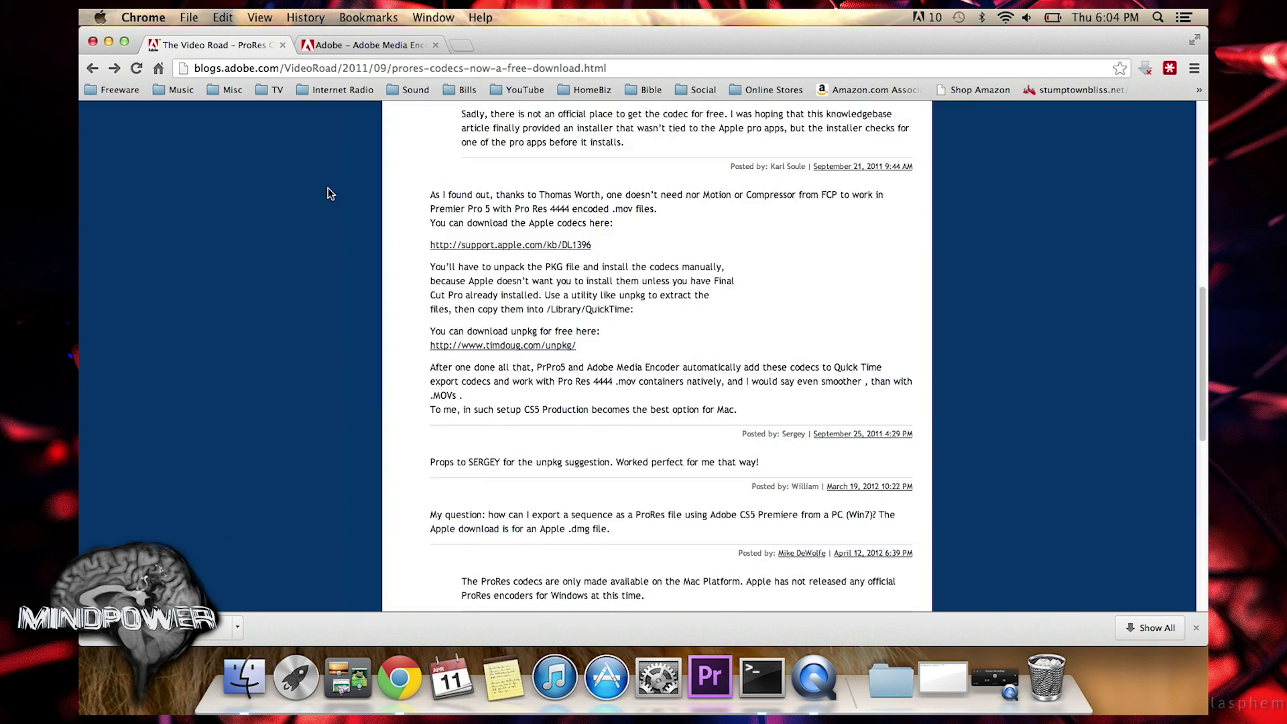
Follow the support.apple.com/kb/DL1396 link in the ProRes blog post's comments.
scroll(329, 194, up, 10)
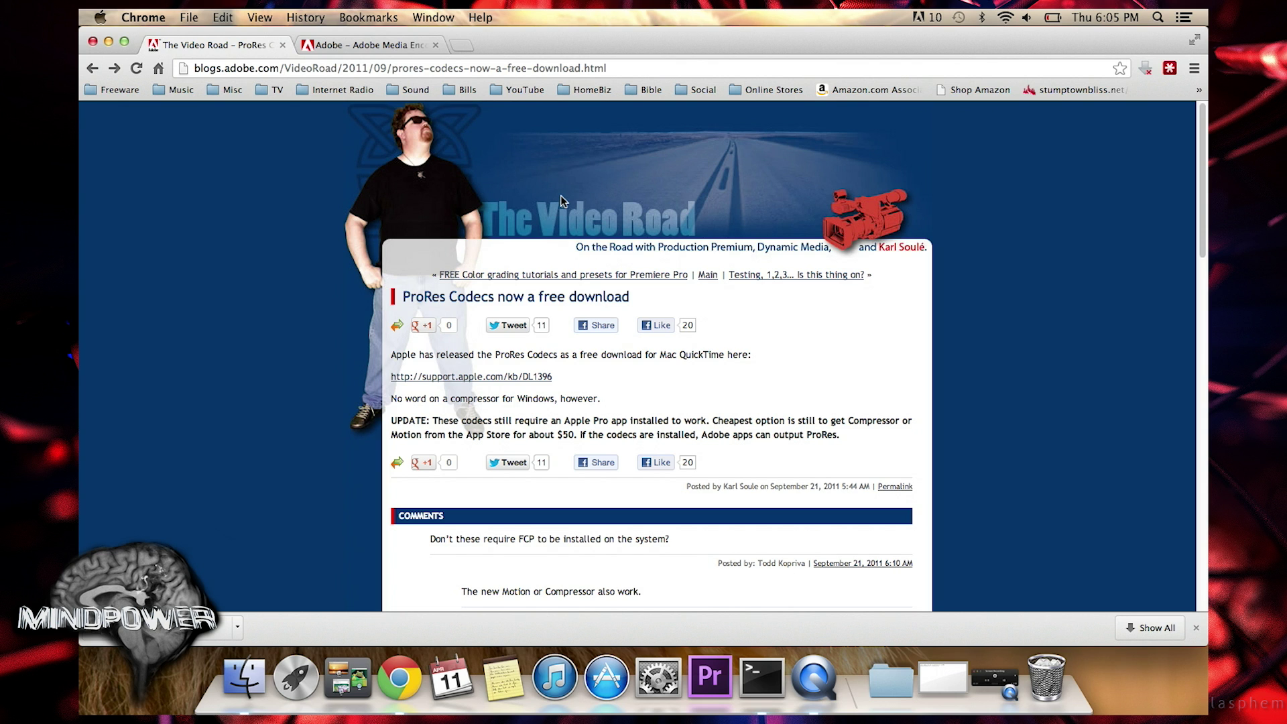
scroll(560, 196, down, 8)
scroll(560, 195, up, 8)
scroll(560, 195, down, 5)
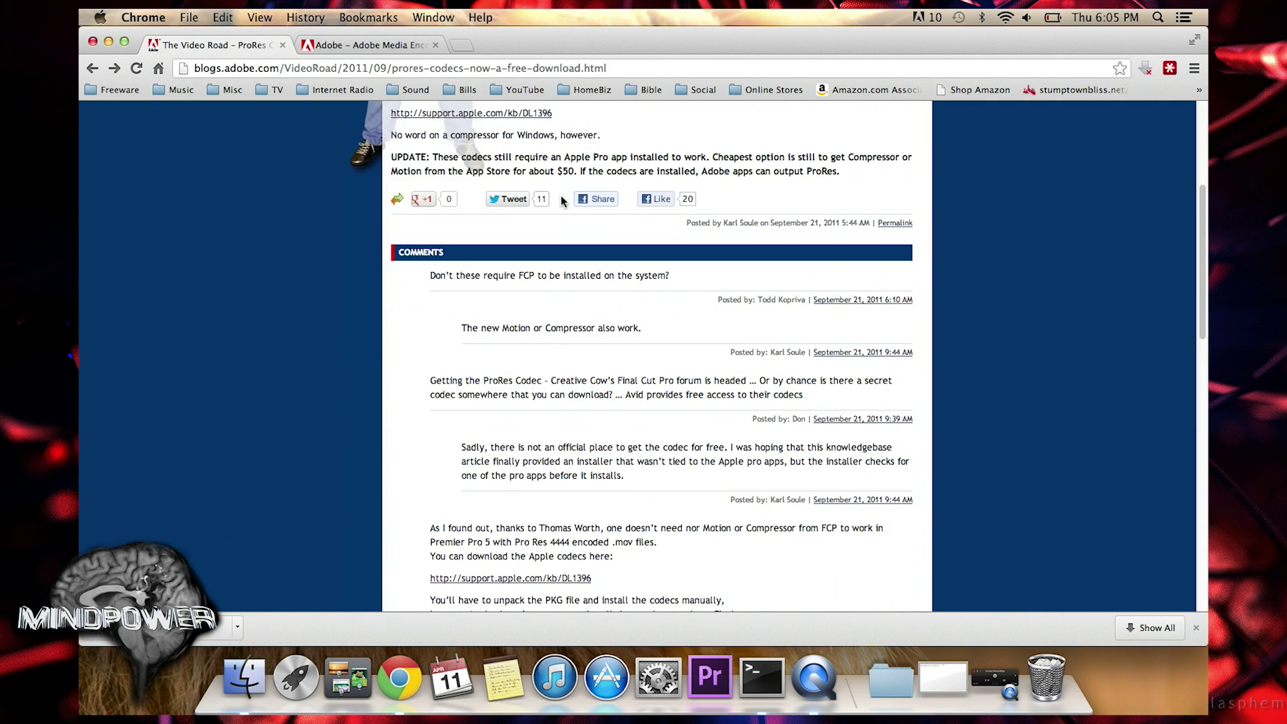
scroll(562, 201, down, 2)
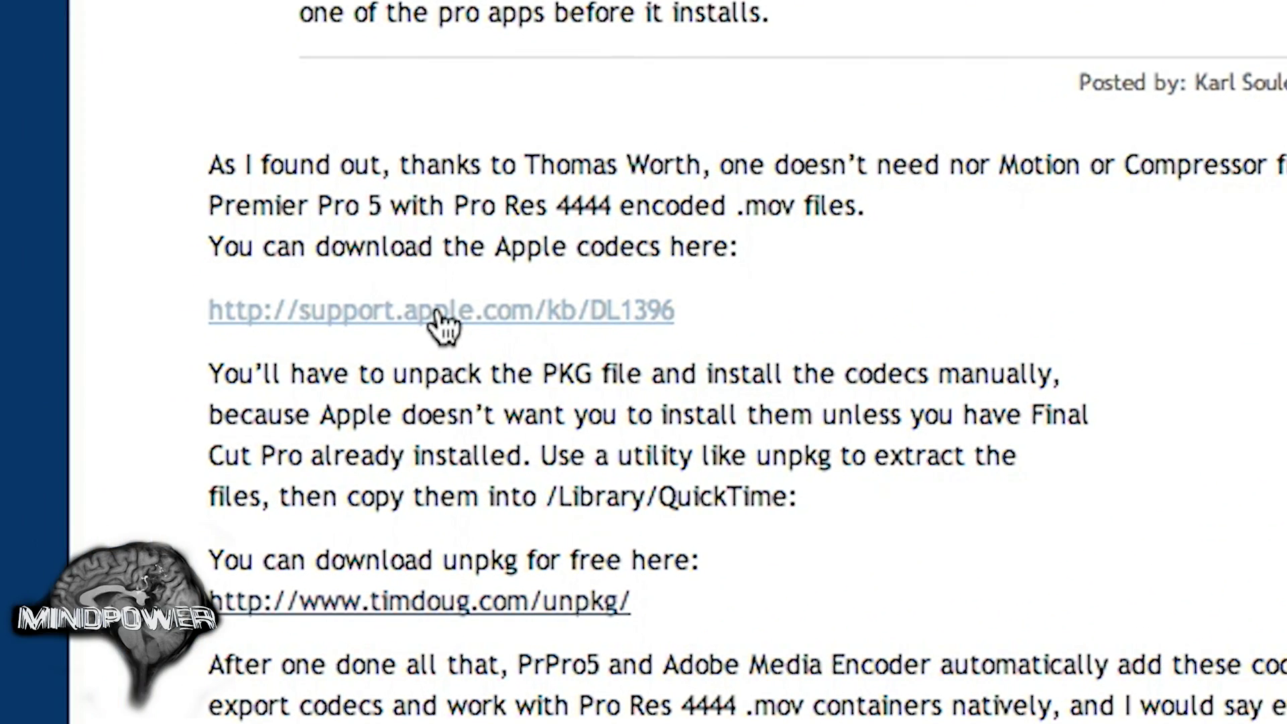
click(442, 312)
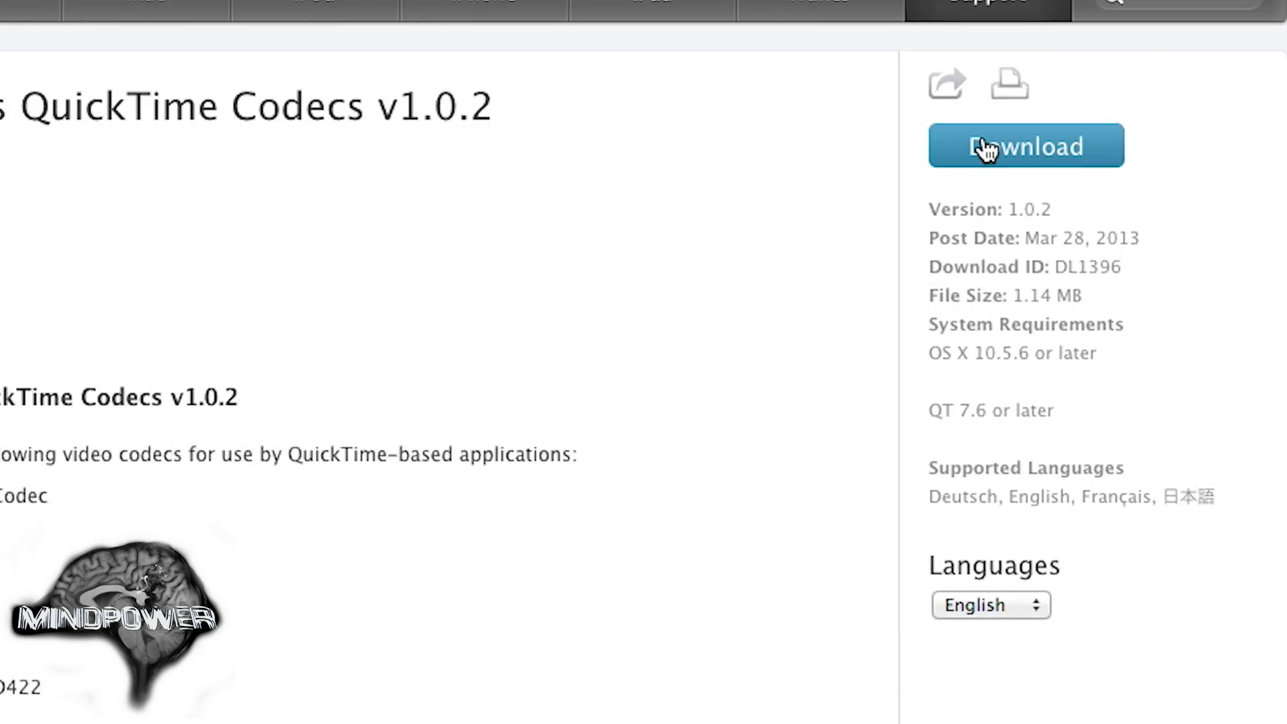
Download ProAppsQTCodecs1.0.2.dmg and open it from Chrome's download bar.
click(784, 148)
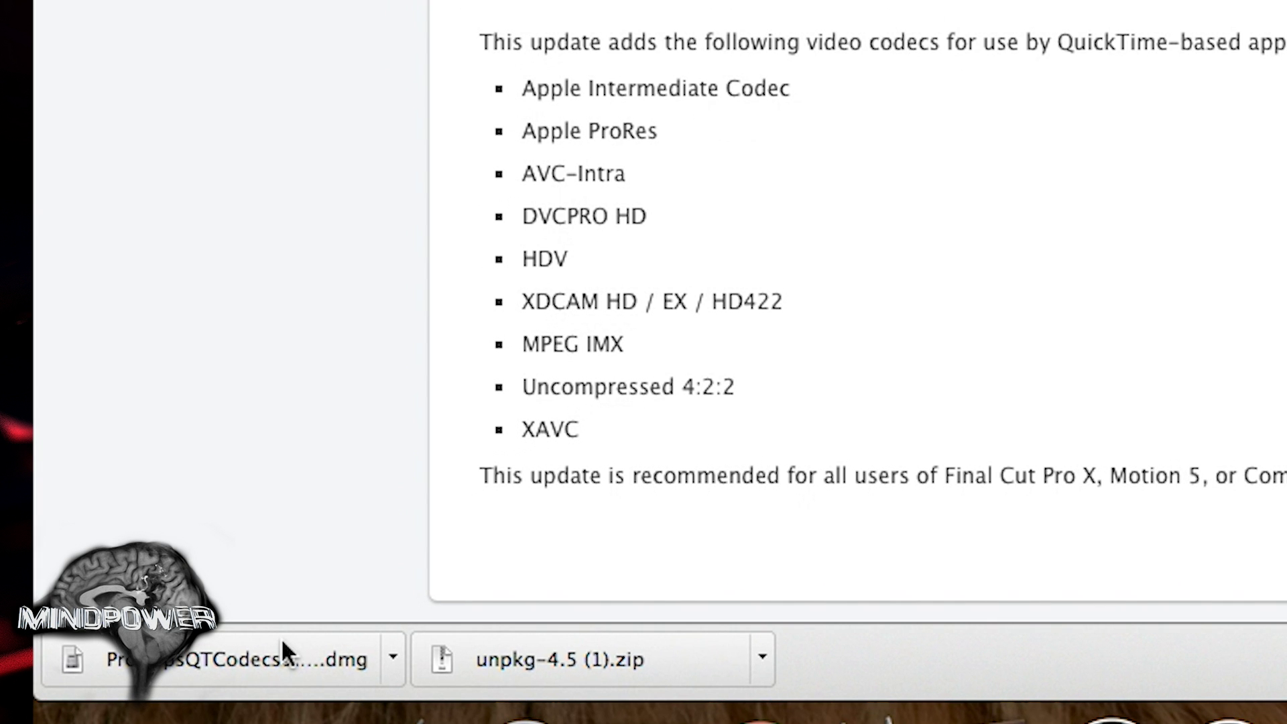
click(280, 638)
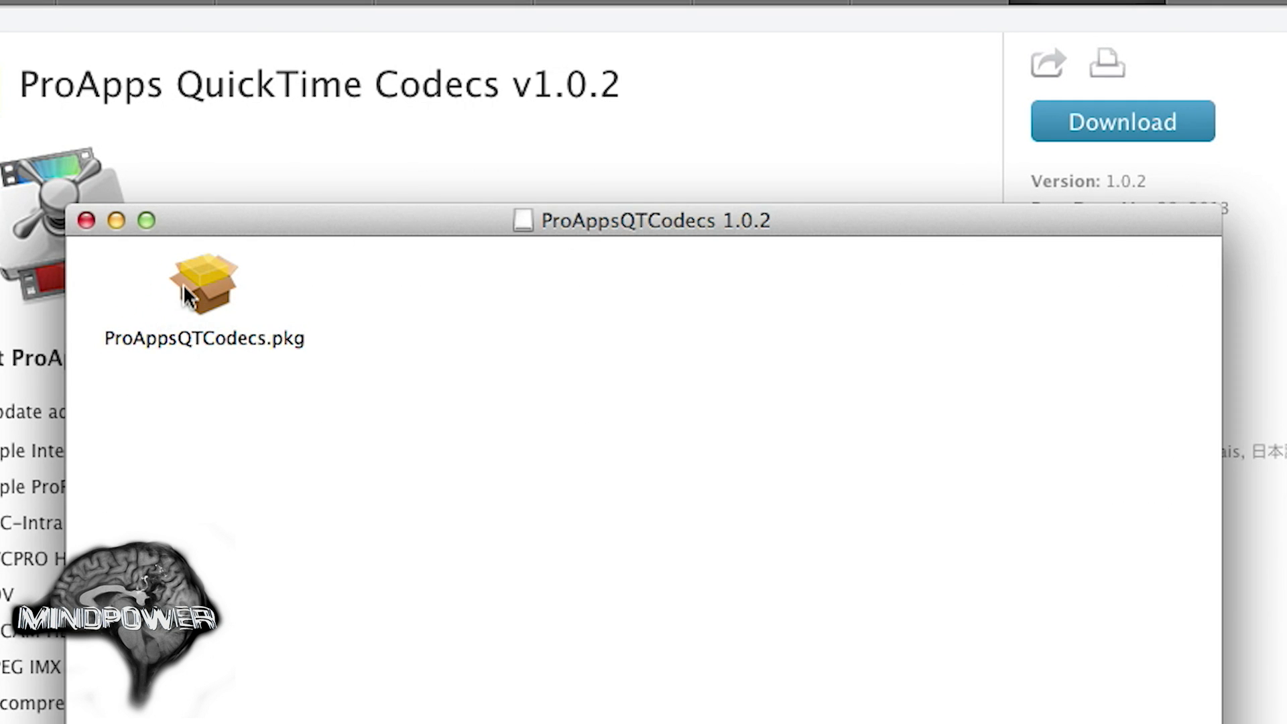
Run ProAppsQTCodecs.pkg and continue past the installer introduction.
double_click(202, 295)
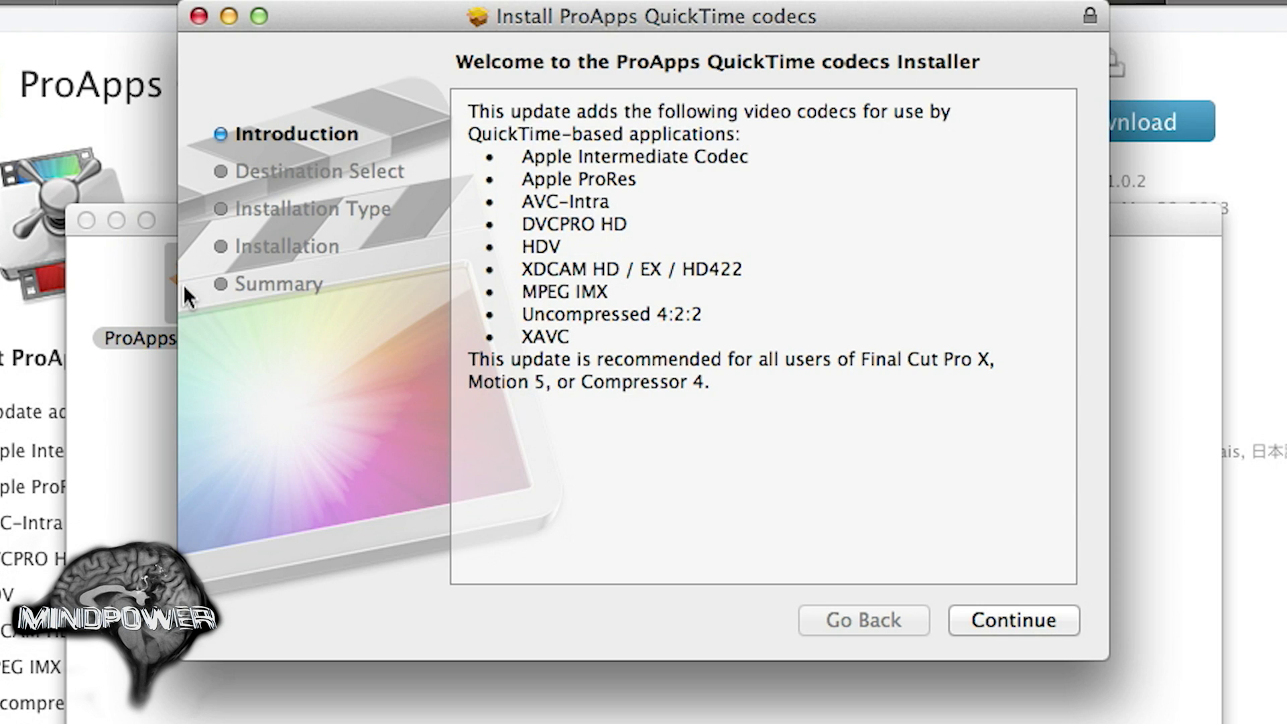
click(990, 608)
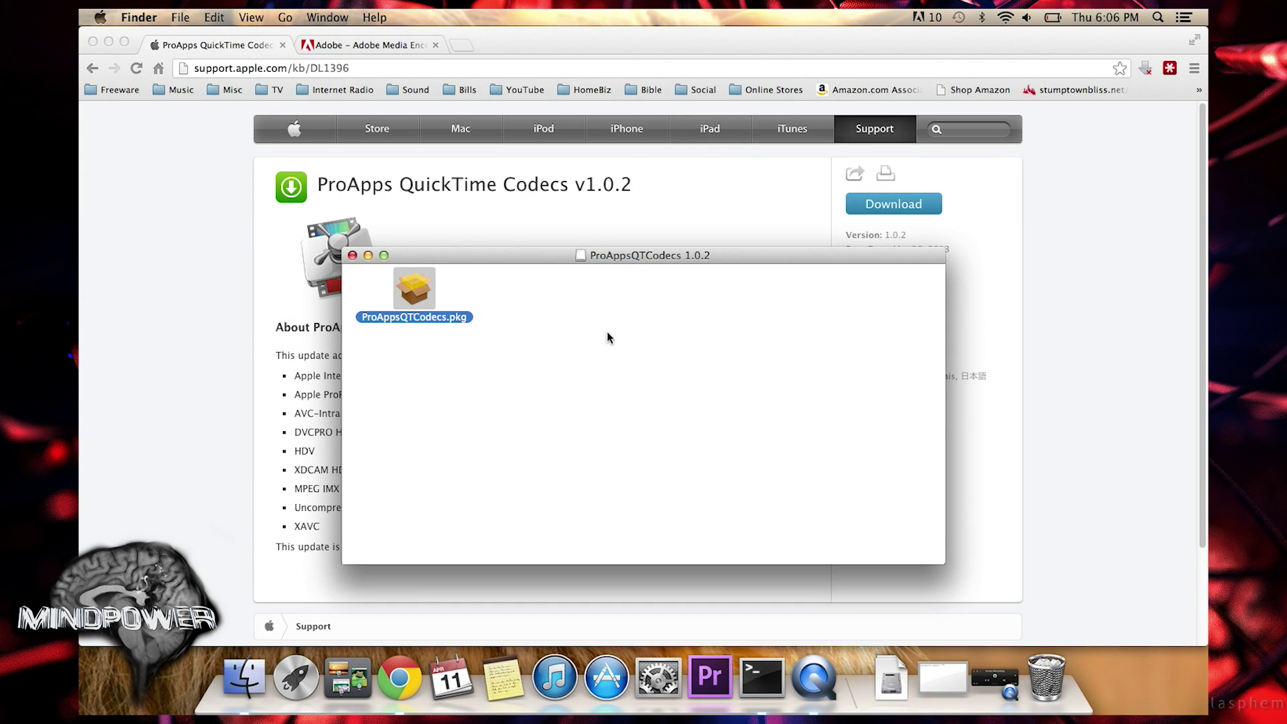
Return to the ProRes blog post and open the timdoug.com unpkg page.
click(110, 245)
click(93, 68)
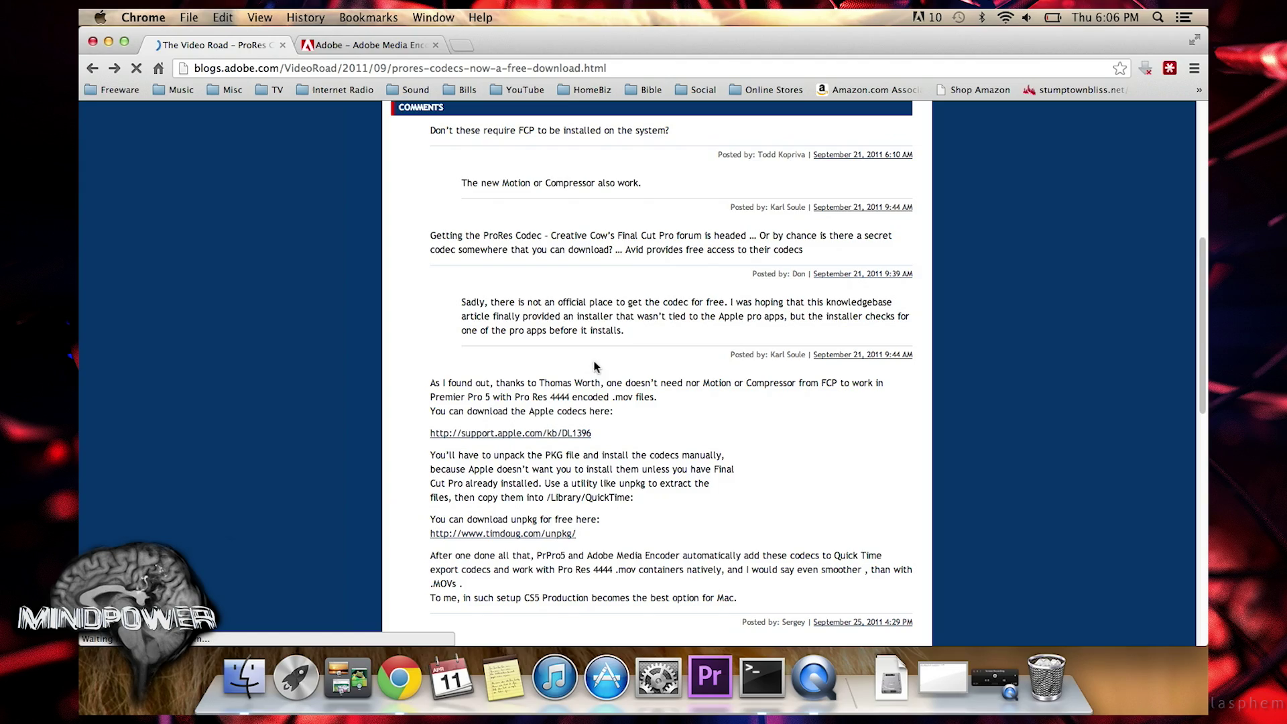
scroll(678, 417, down, 2)
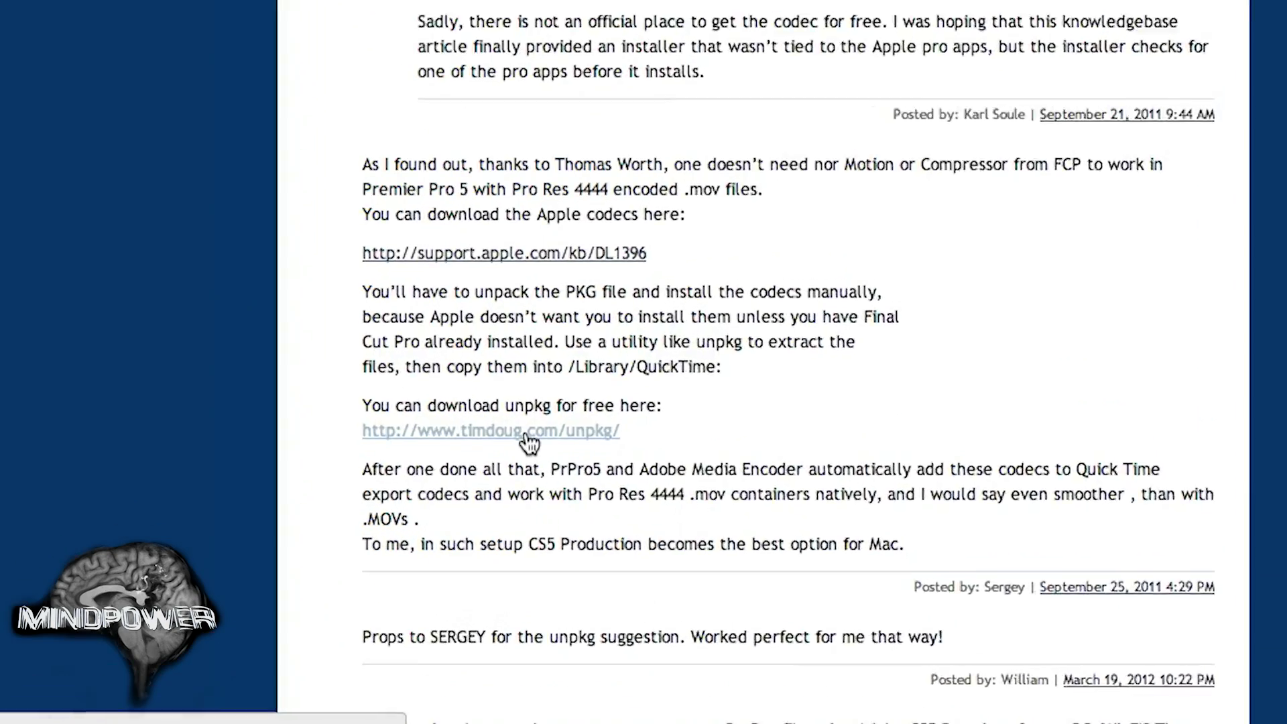
click(503, 472)
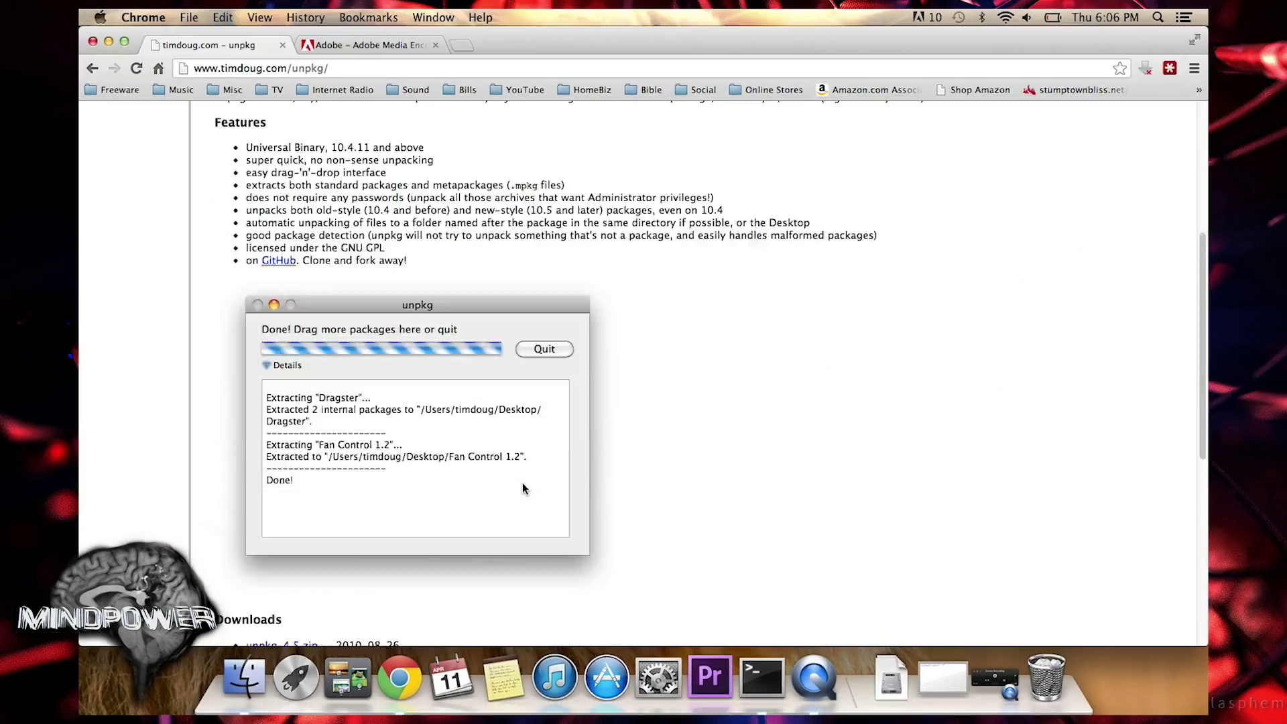
Download unpkg-4.5.zip from the page's Downloads section.
scroll(523, 486, down, 5)
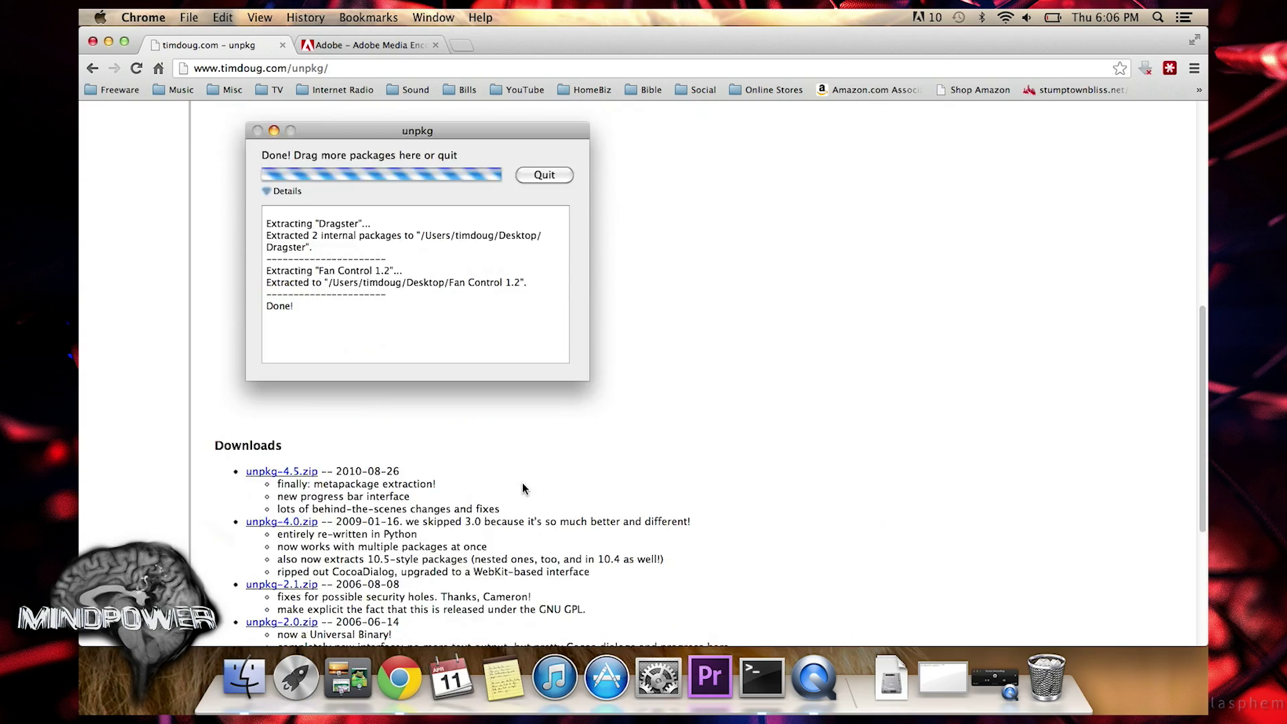
scroll(523, 488, down, 3)
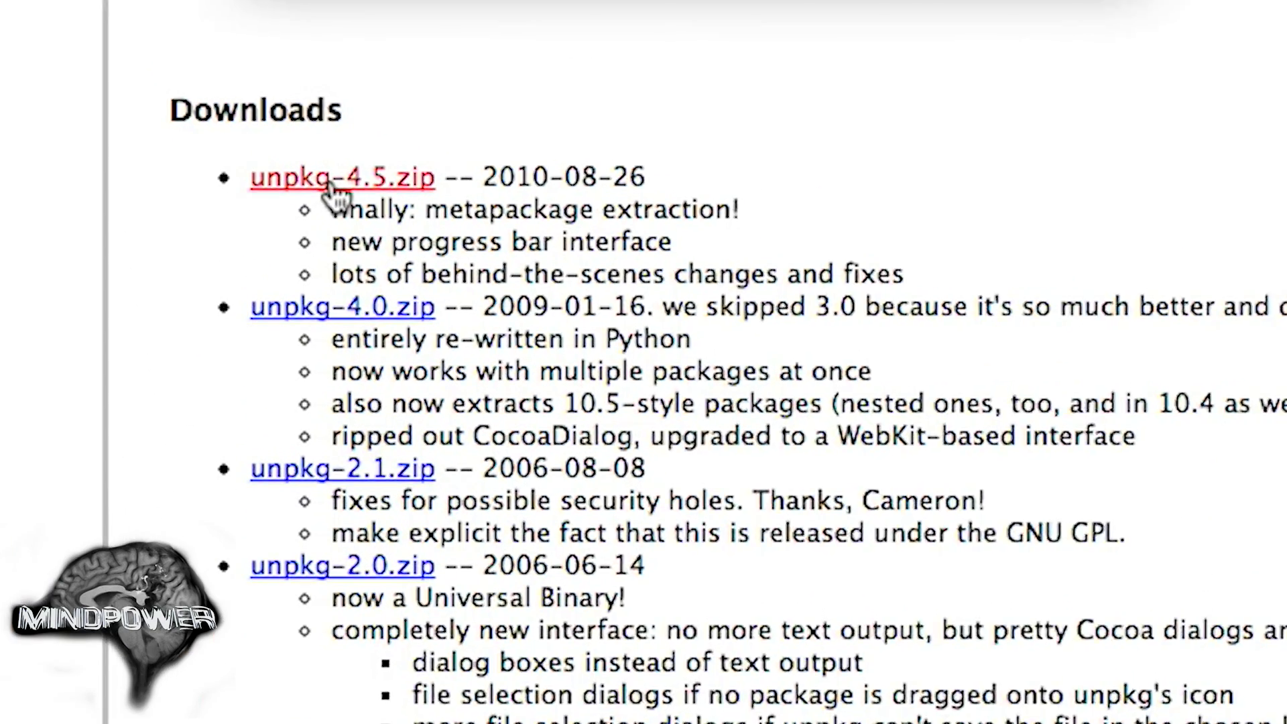
click(333, 194)
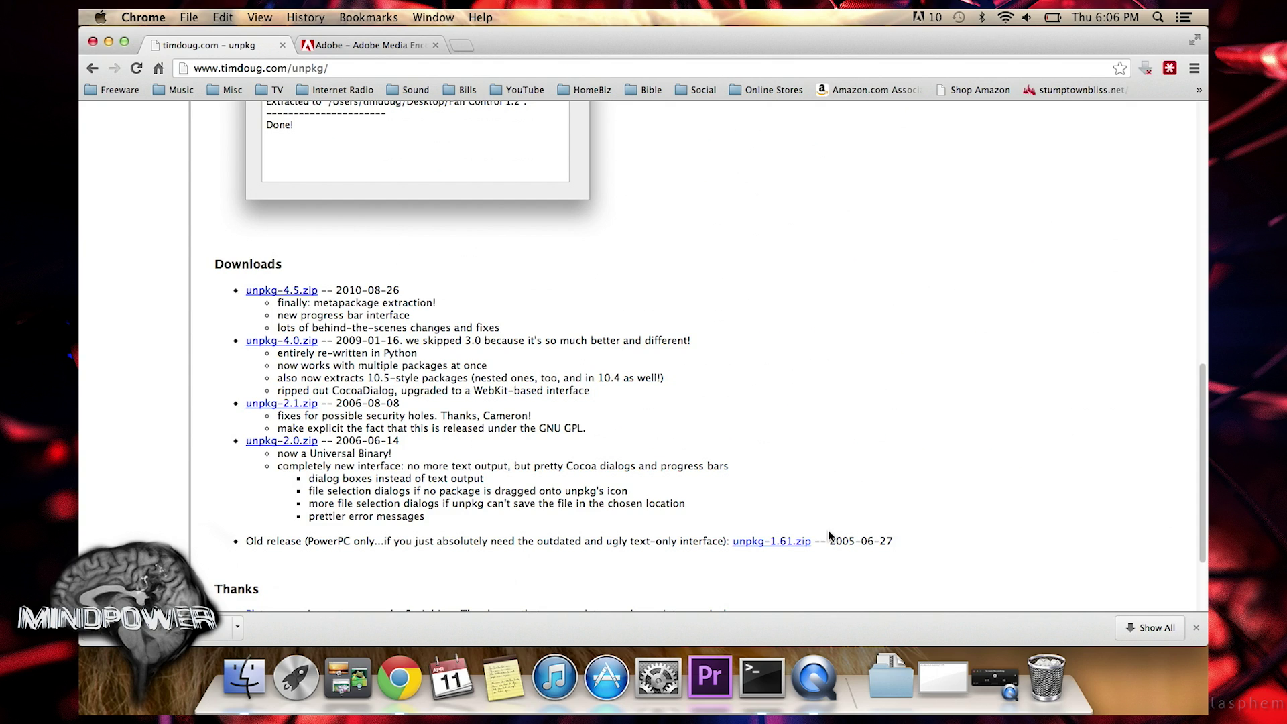
Open the unpkg 4.5 folder from Downloads and launch unpkg.app past the security warning.
click(896, 665)
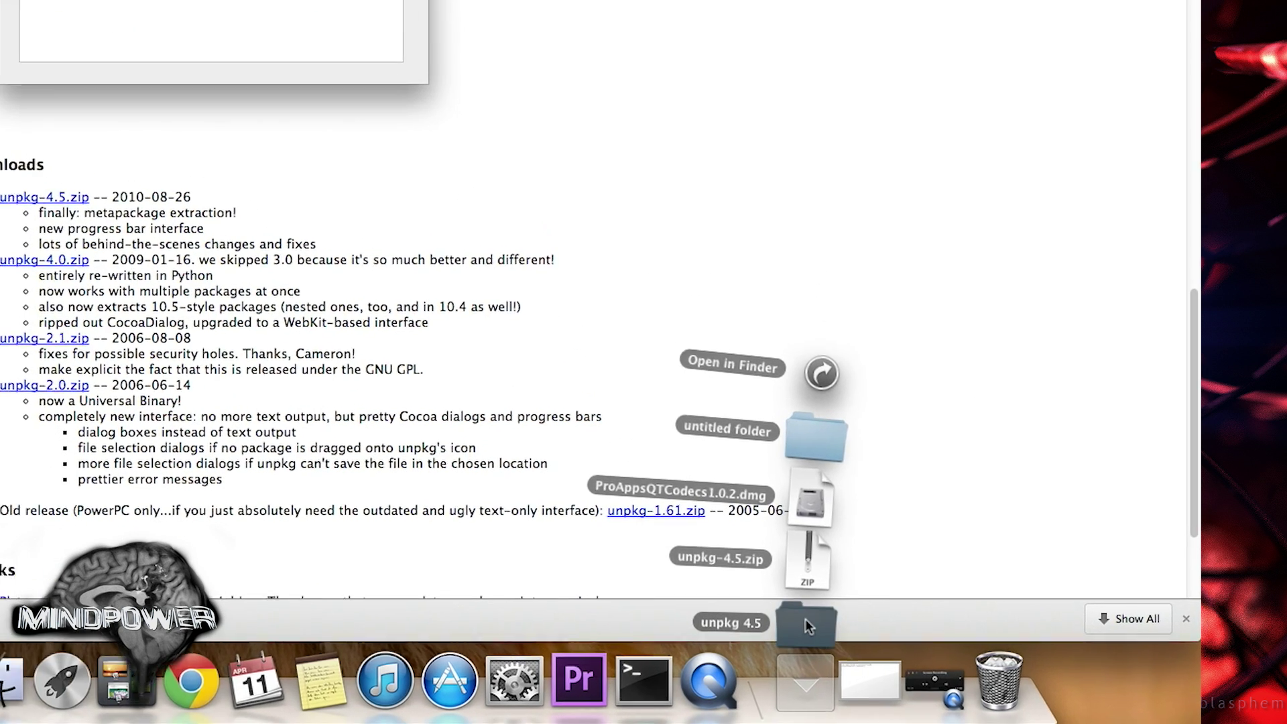
click(873, 630)
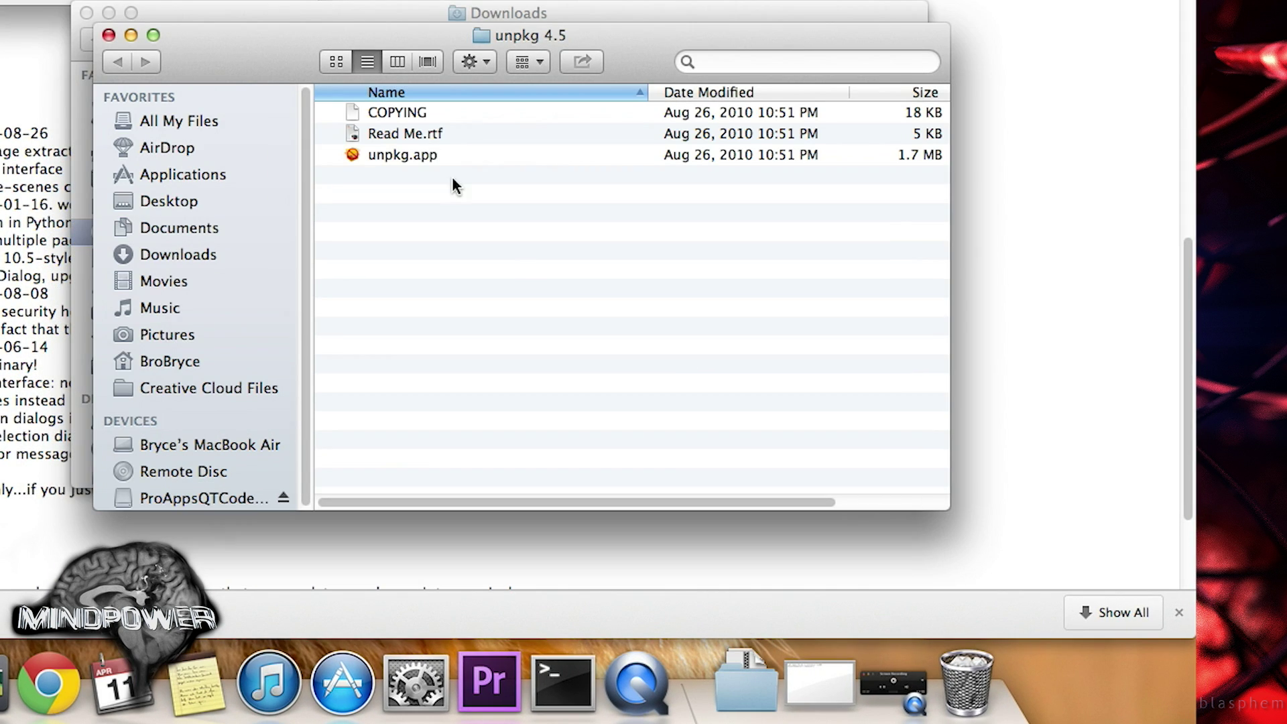
click(408, 158)
drag(426, 34, 598, 179)
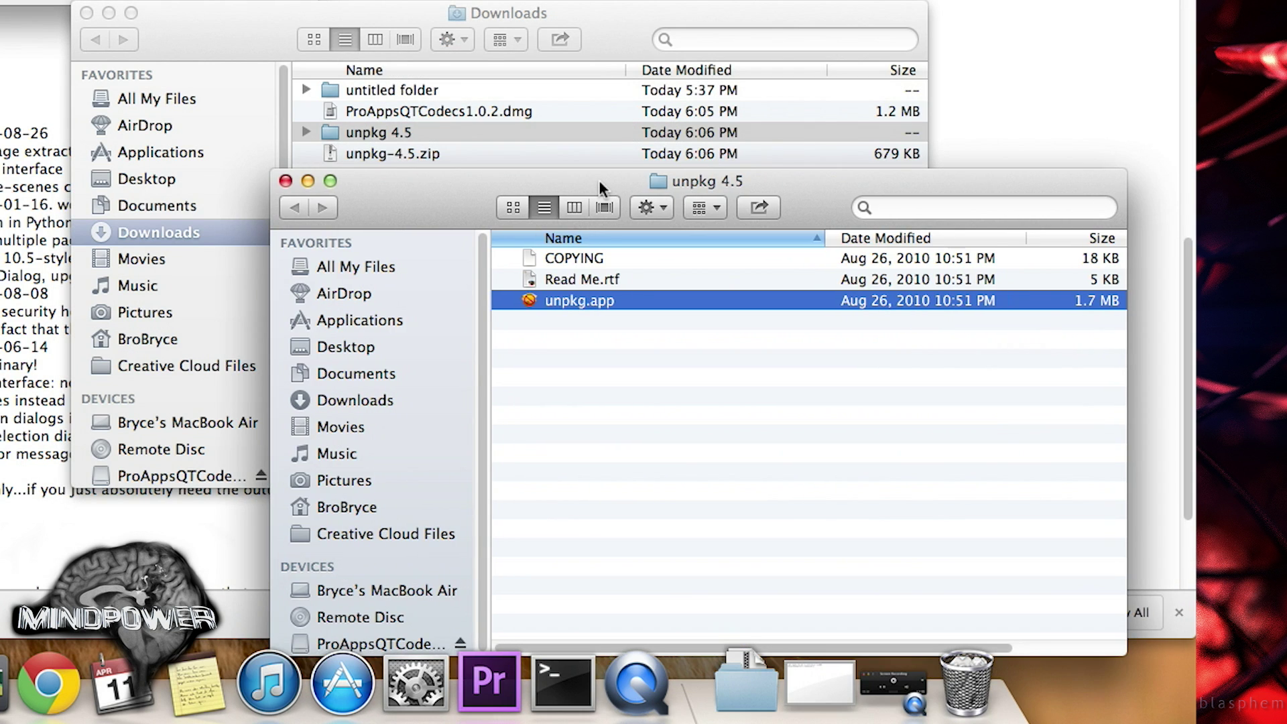
double_click(574, 300)
click(590, 107)
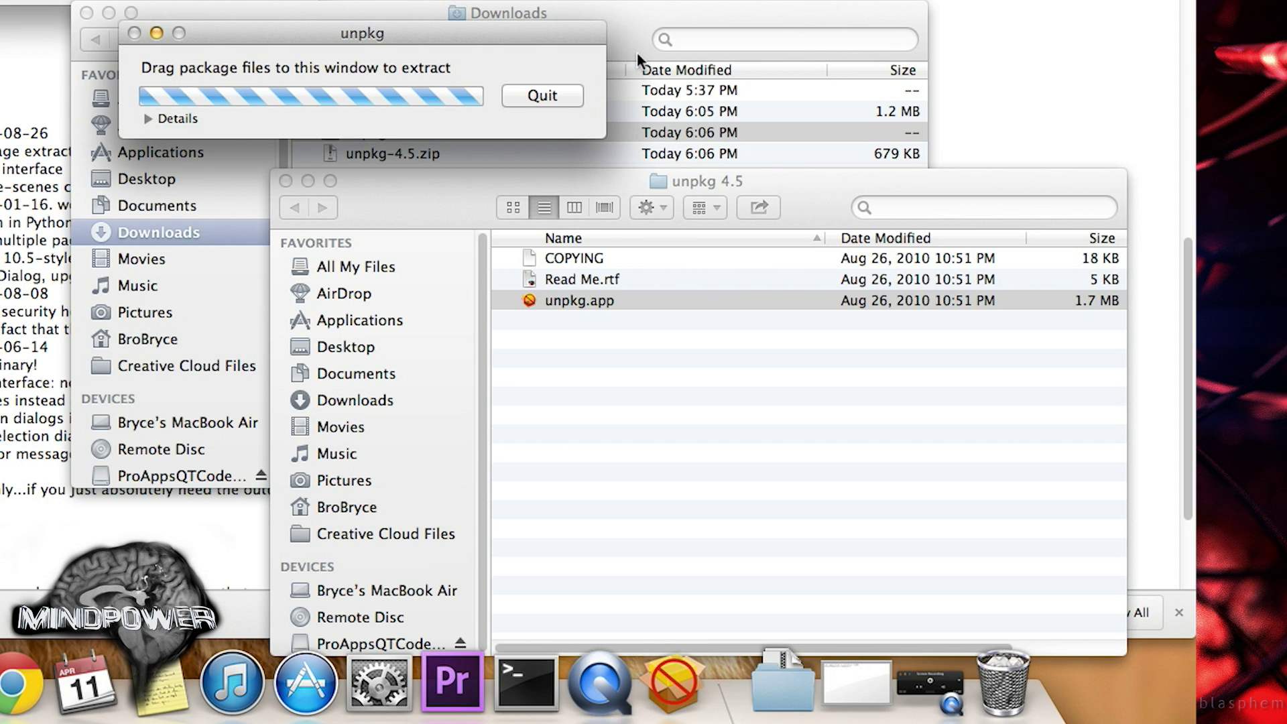
Drop ProAppsQTCodecs.pkg from the ProAppsQTCodecs disk onto unpkg, view Details, then quit.
click(623, 31)
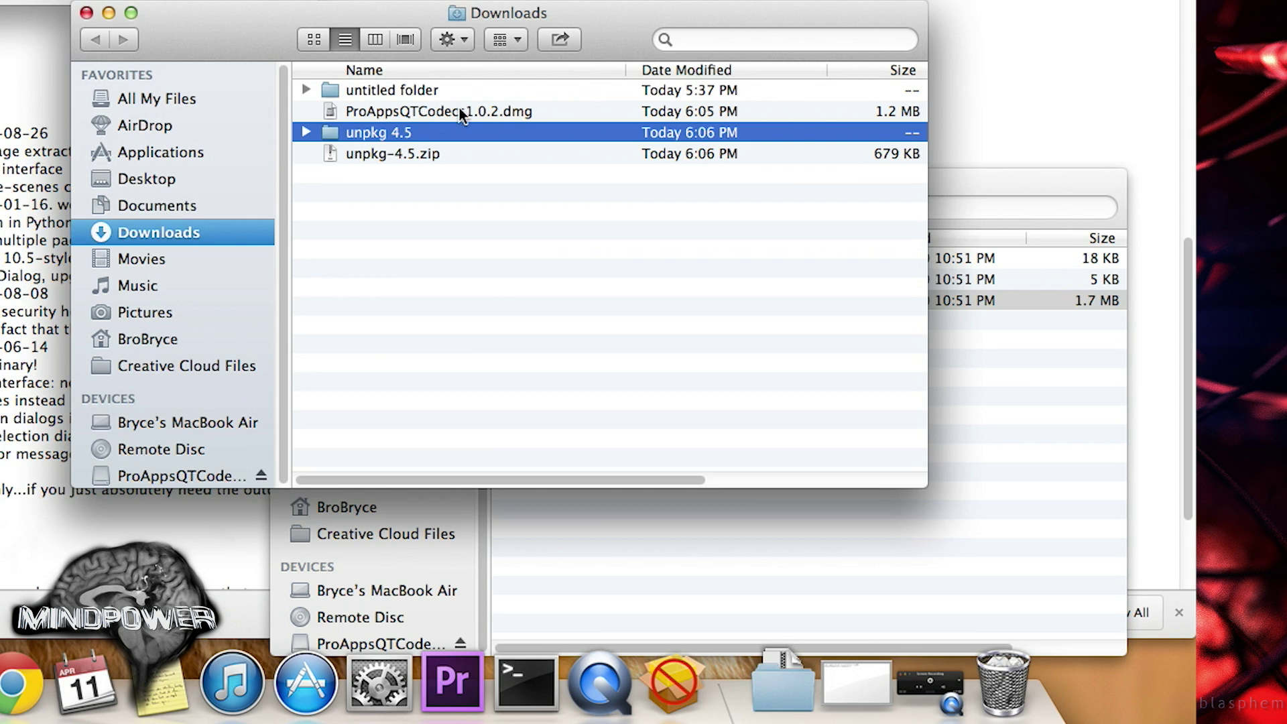
click(197, 477)
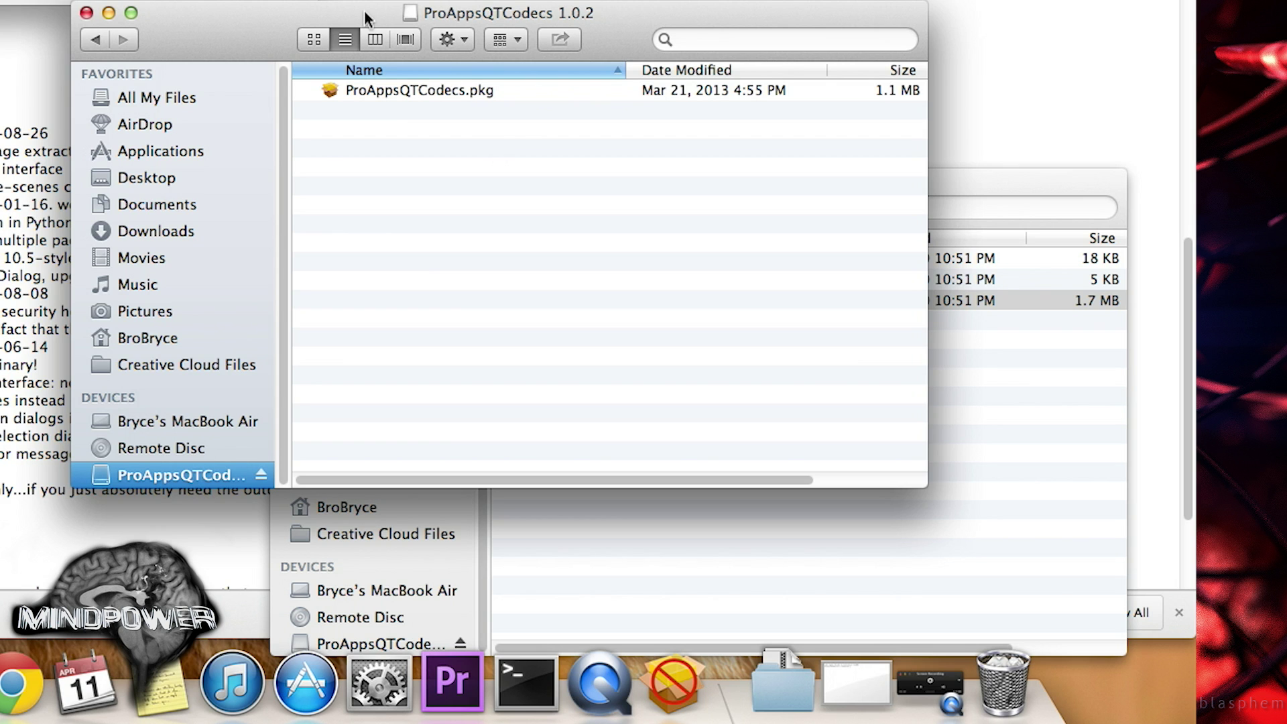
drag(360, 9, 569, 182)
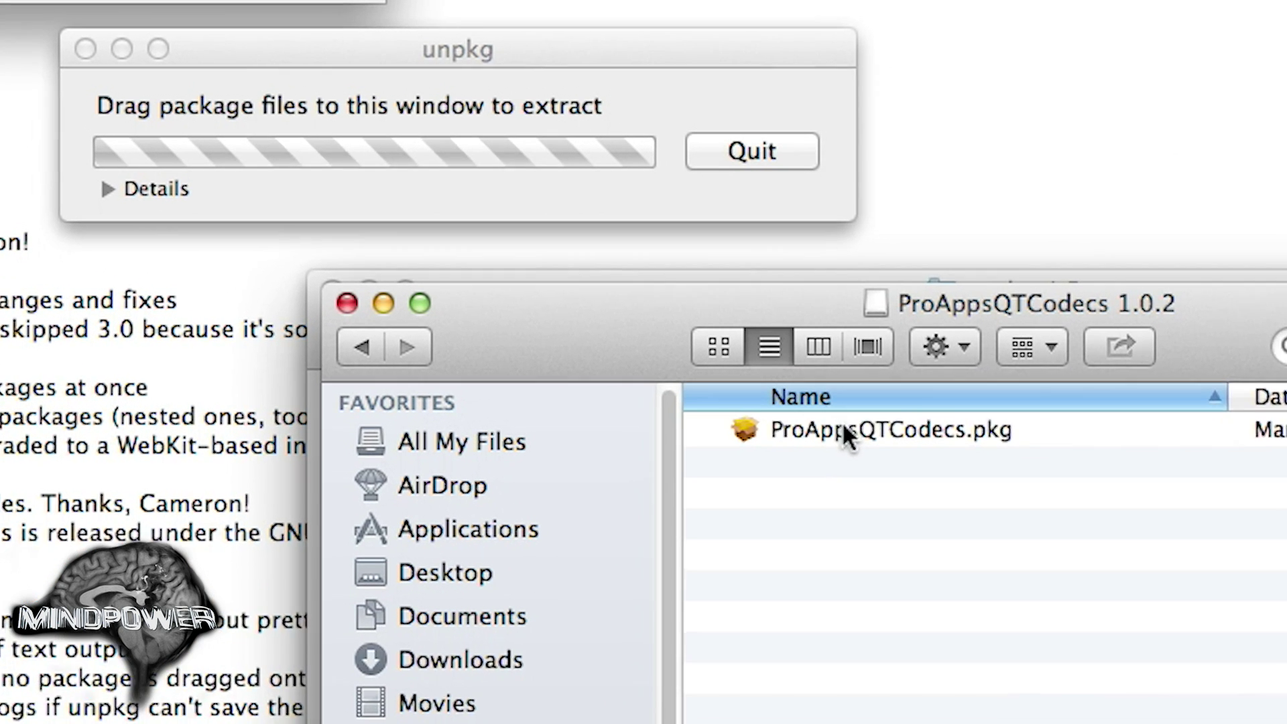
drag(716, 345, 433, 113)
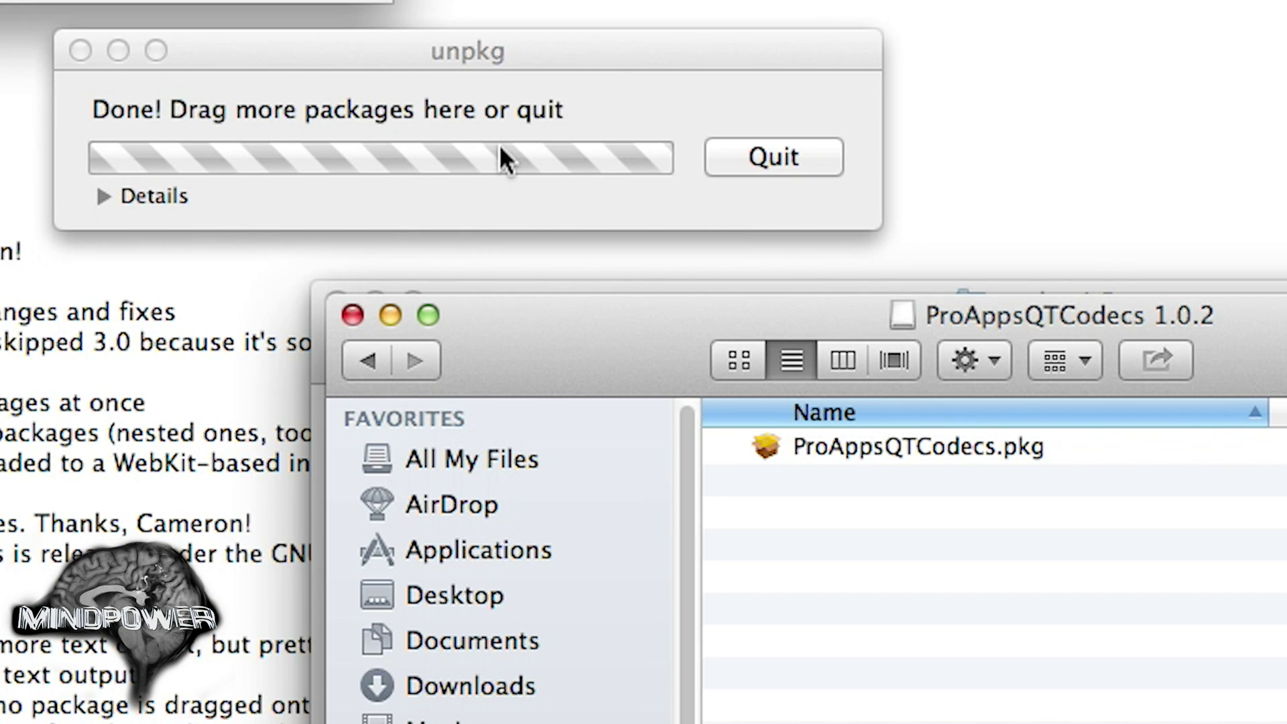
click(103, 195)
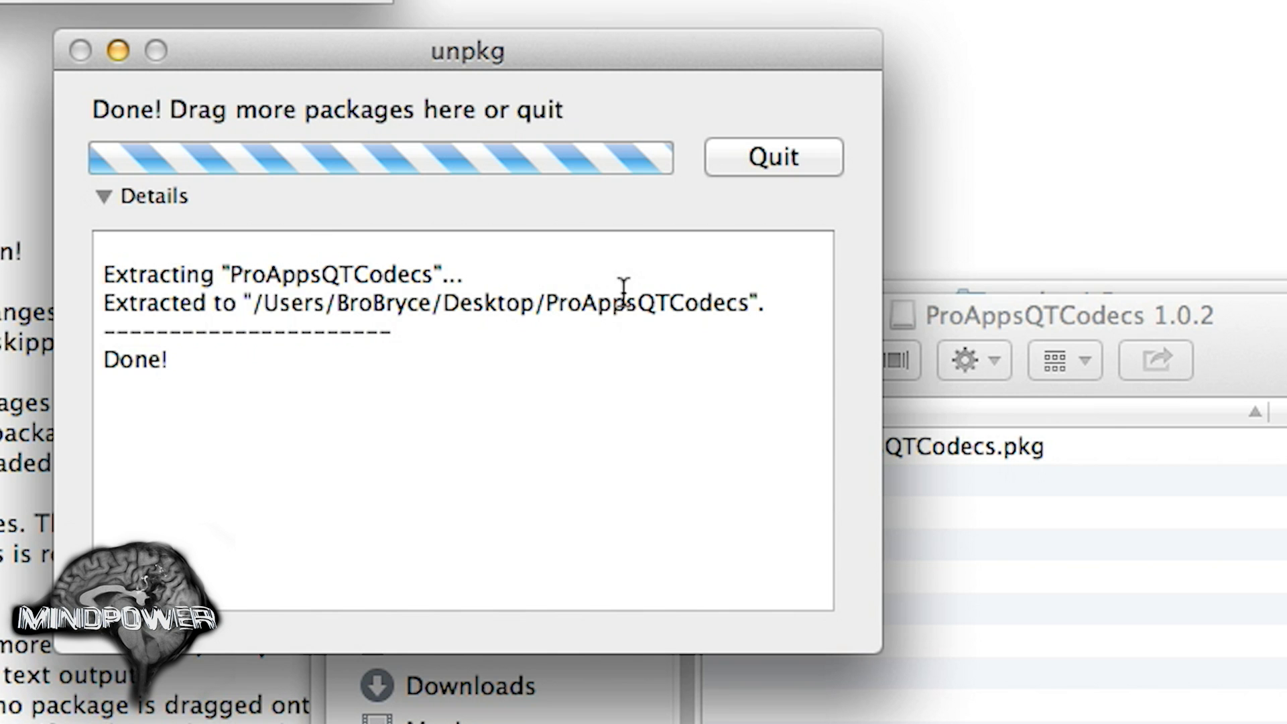
click(740, 173)
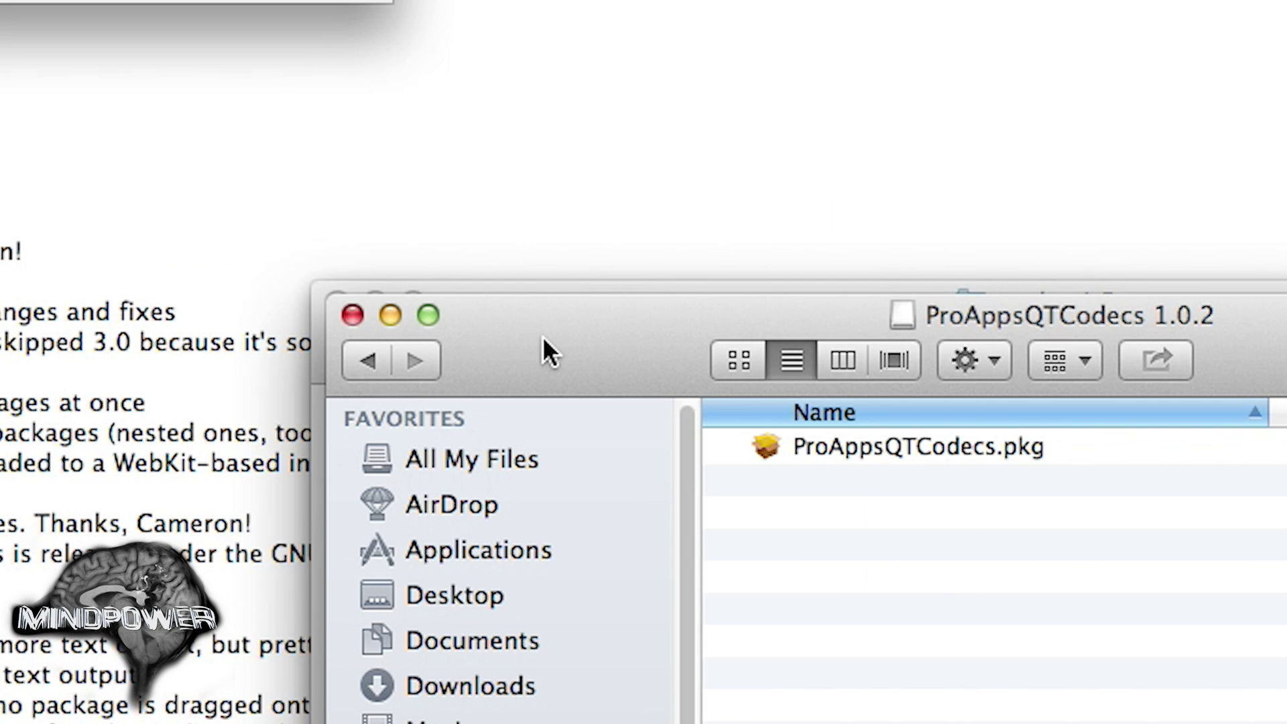
Navigate to Desktop > SYNCED > ProAppsQTCodecs > Library > QuickTime.
drag(554, 345, 391, 0)
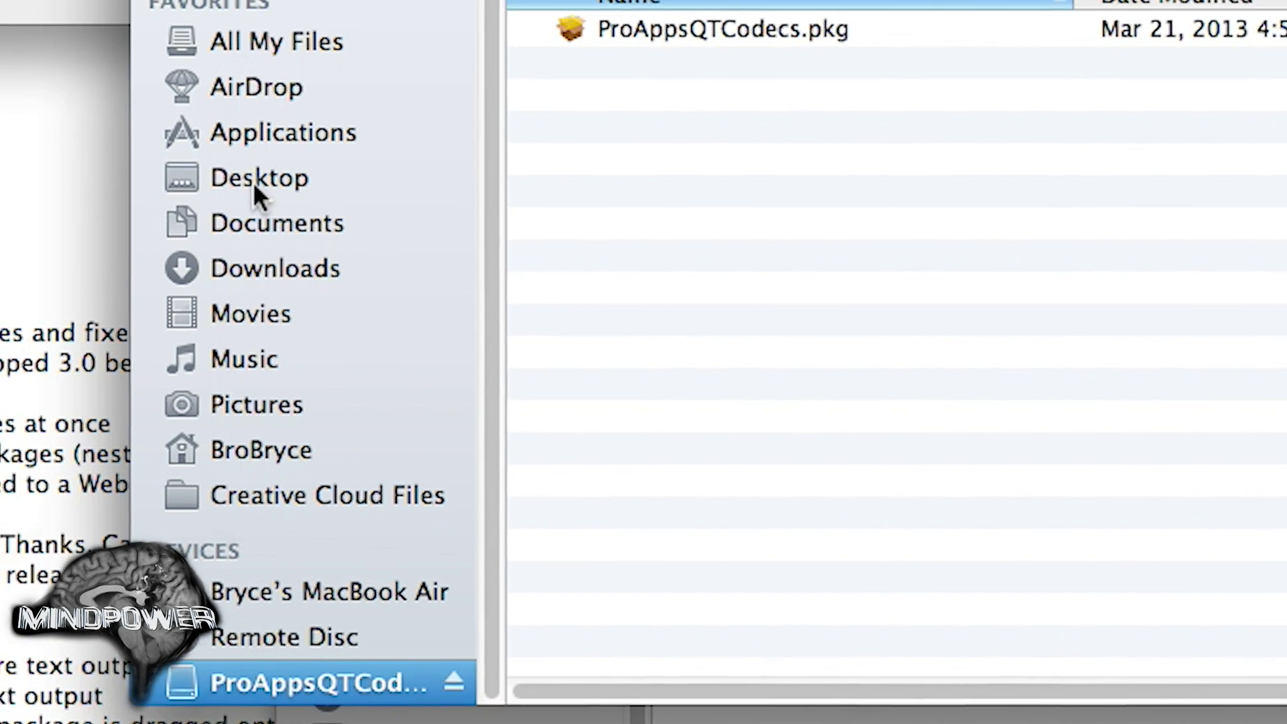
click(257, 179)
click(570, 25)
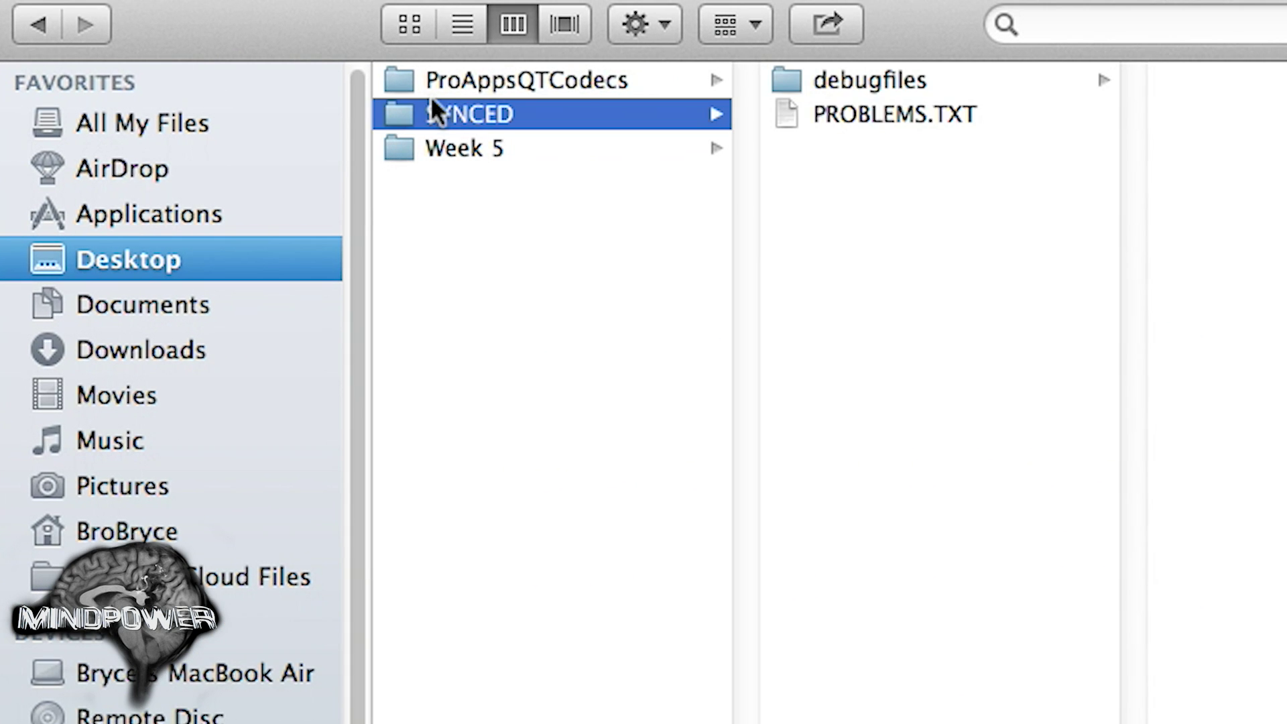
click(440, 77)
click(862, 80)
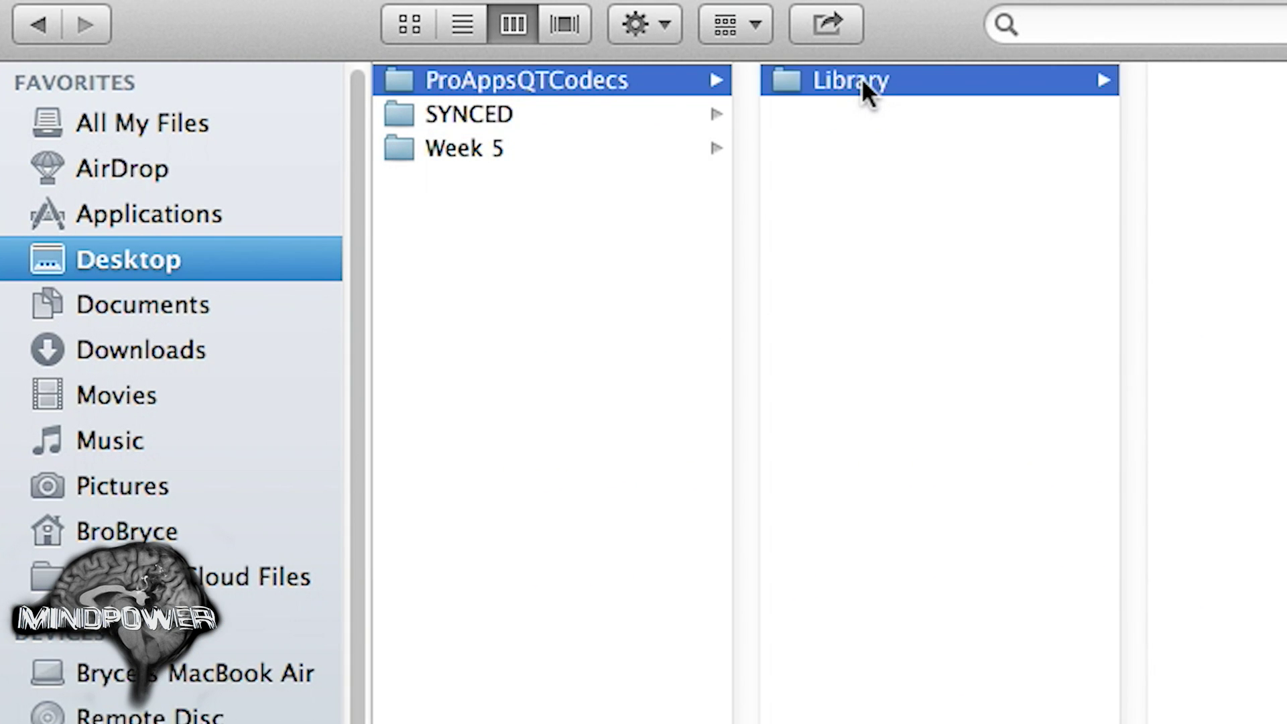
click(1126, 79)
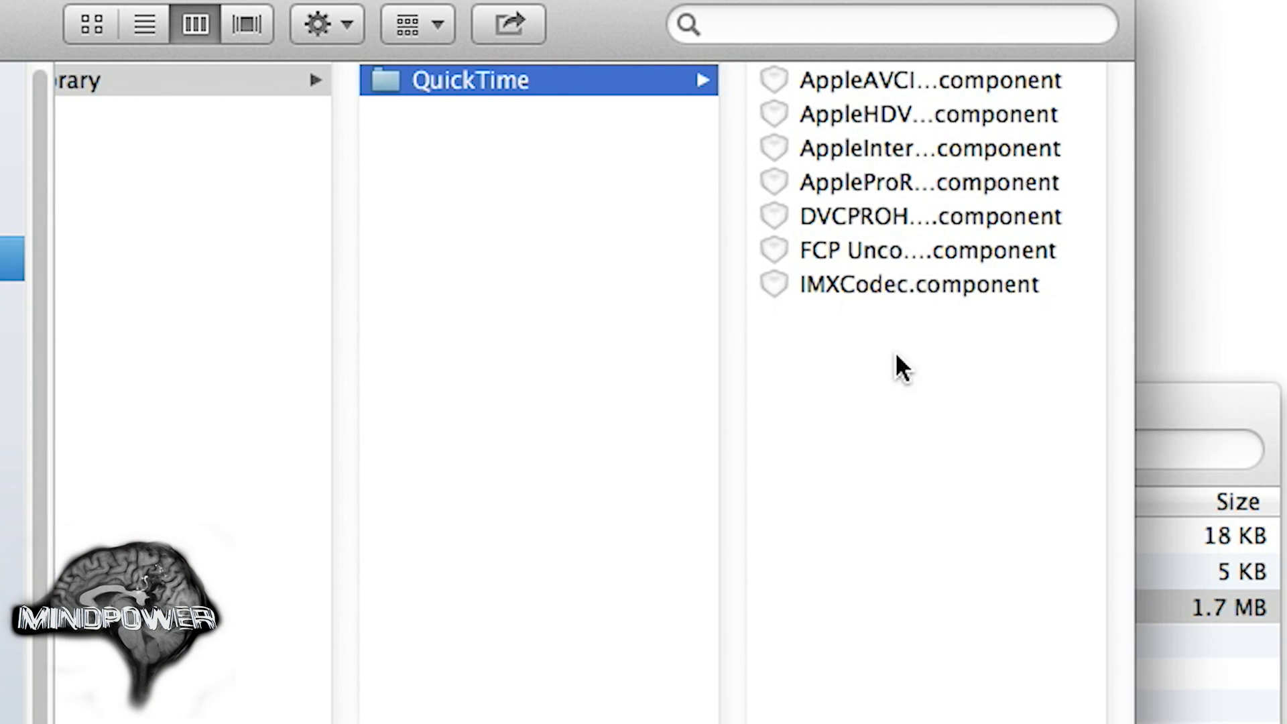
Copy all seven codec components, then jump to the Computer view.
drag(896, 331, 873, 95)
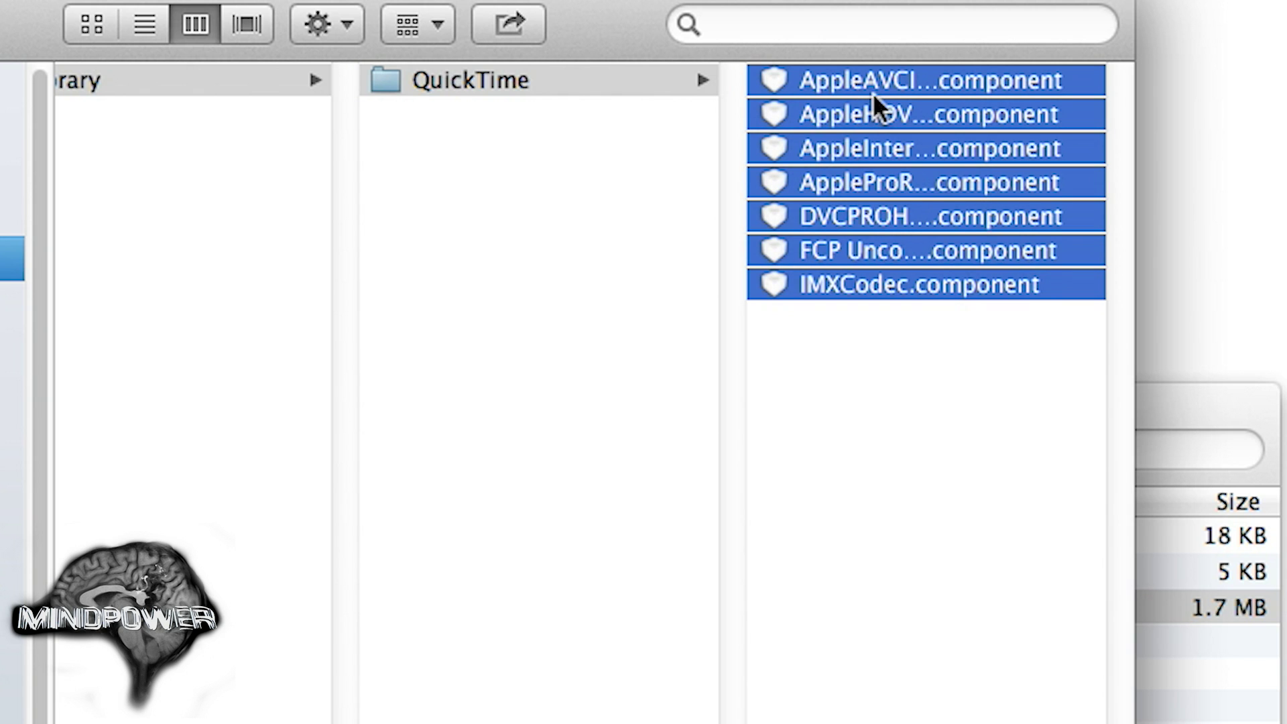
drag(677, 5, 613, 227)
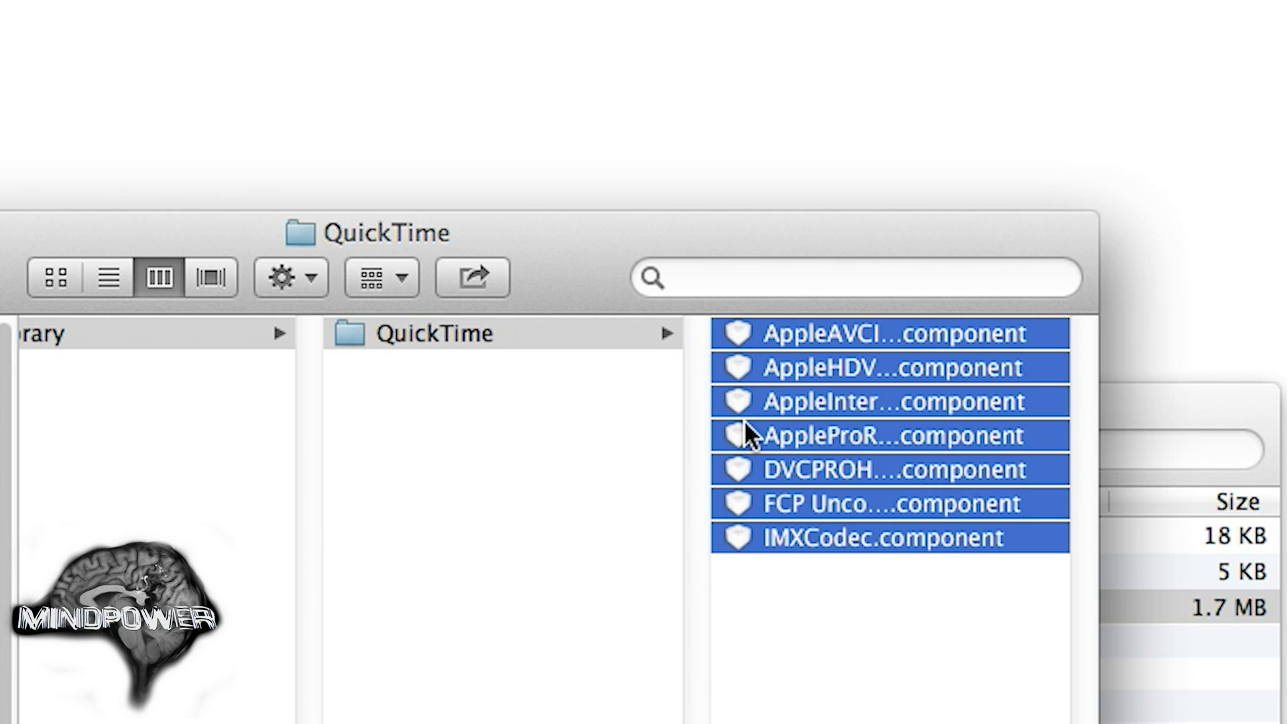
right_click(808, 374)
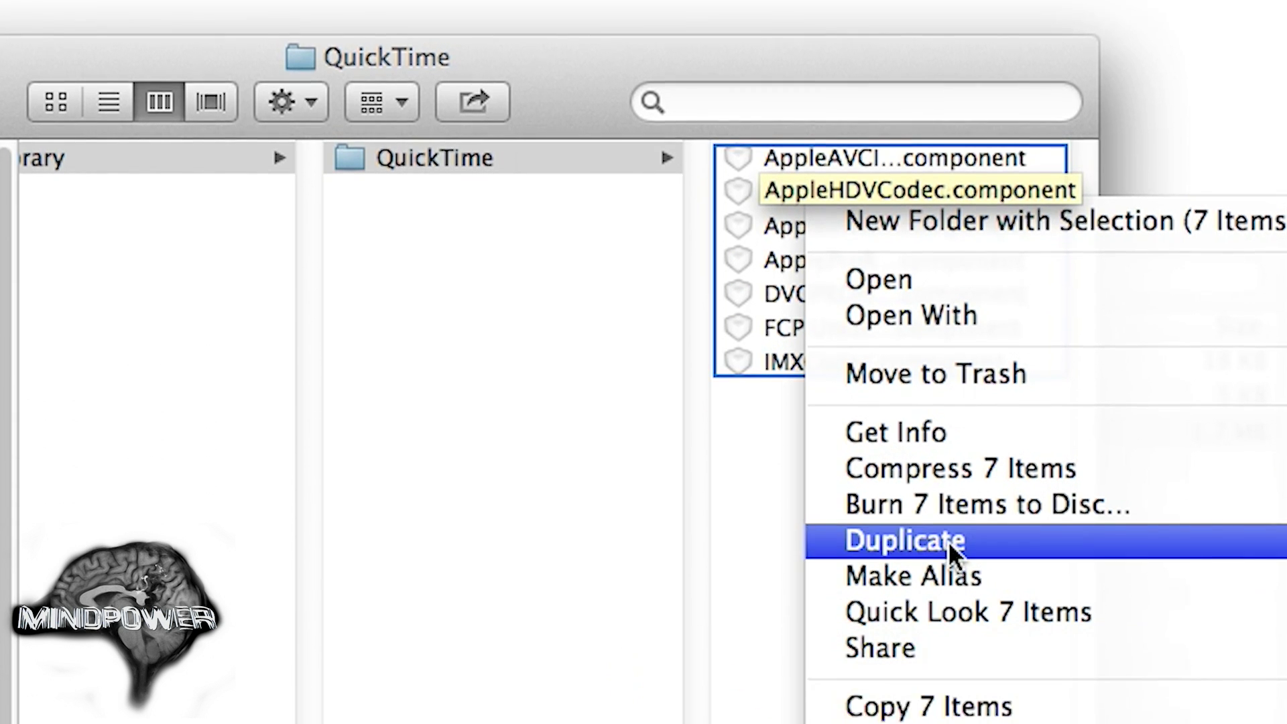
click(957, 580)
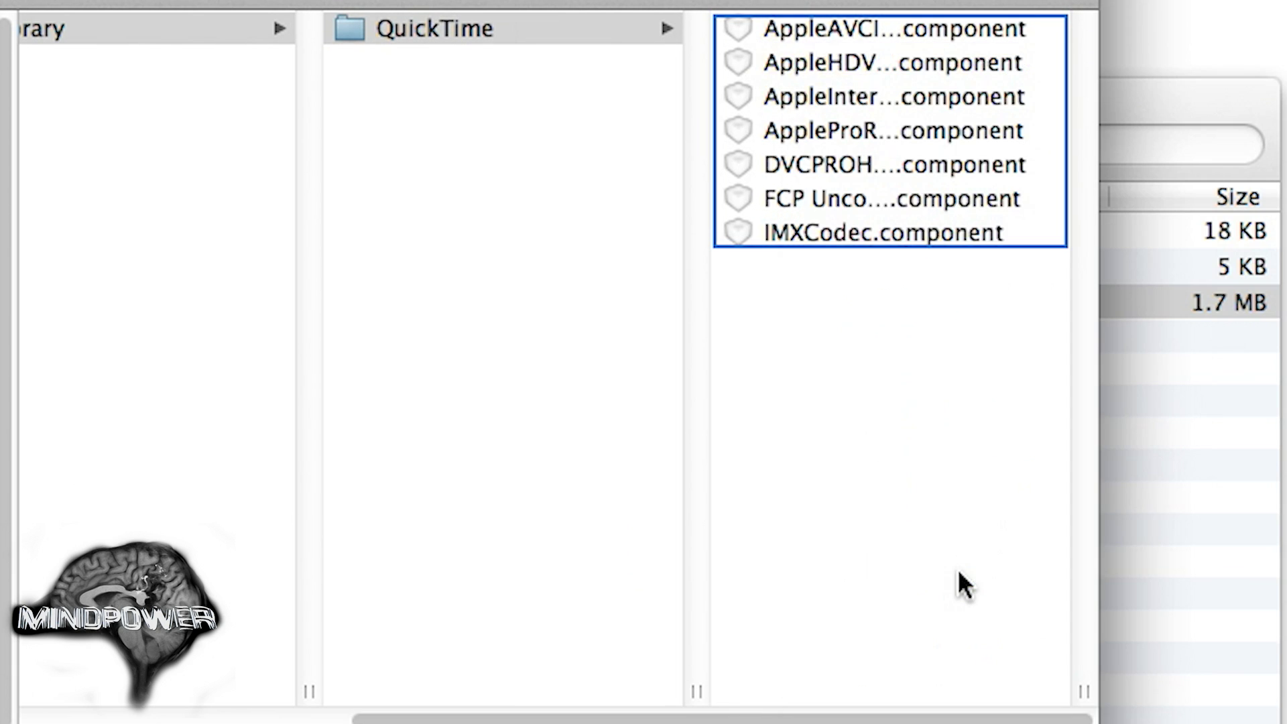
key(shift+super+c)
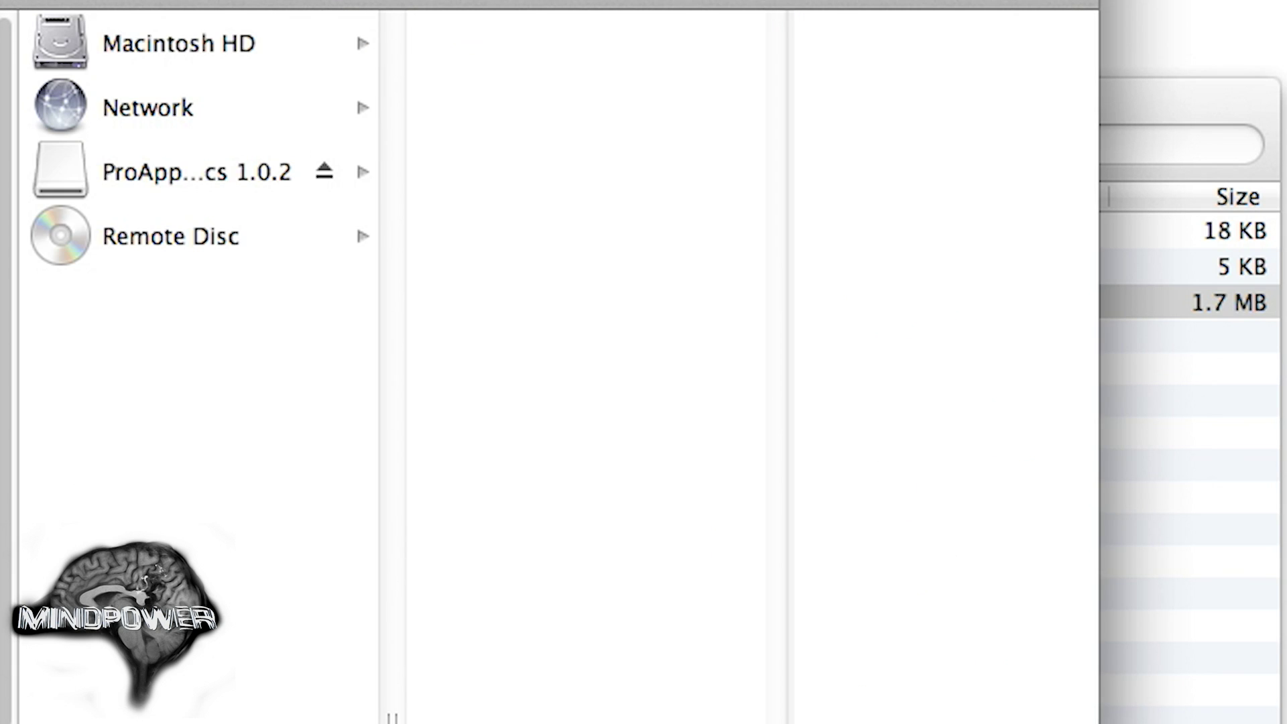
Open Macintosh HD > Library > QuickTime.
click(117, 45)
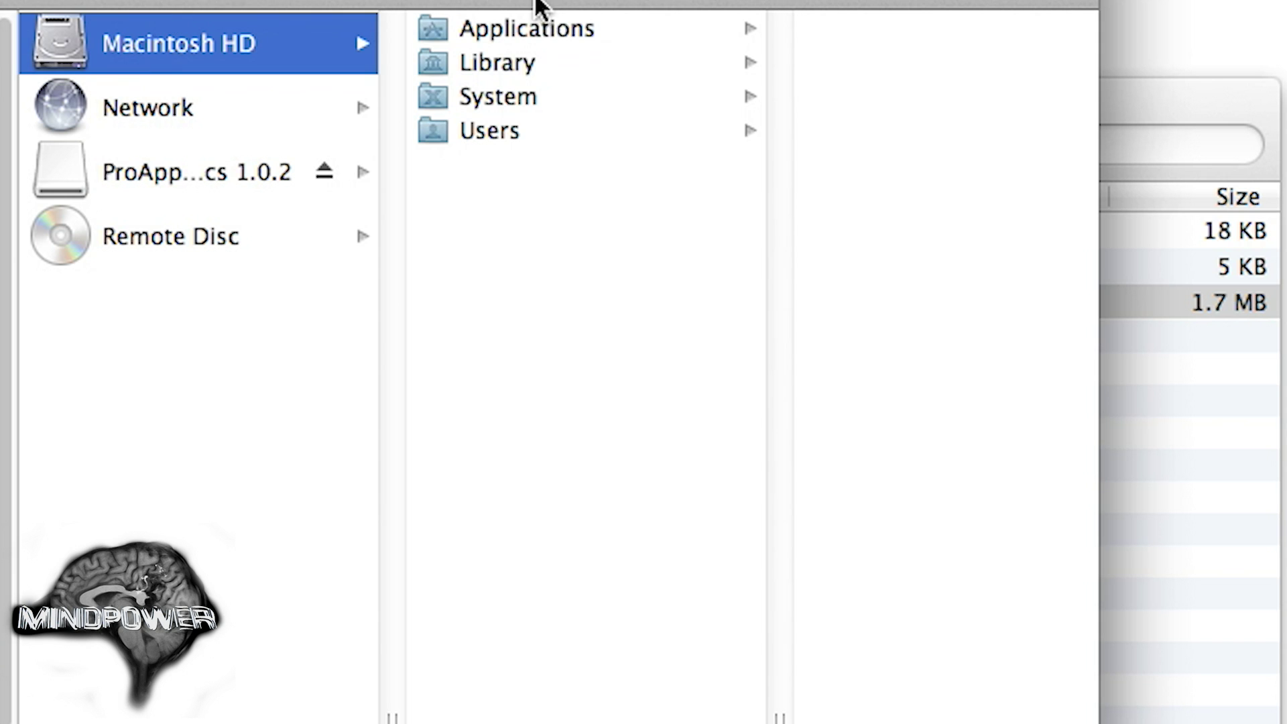
click(515, 62)
scroll(783, 268, down, 10)
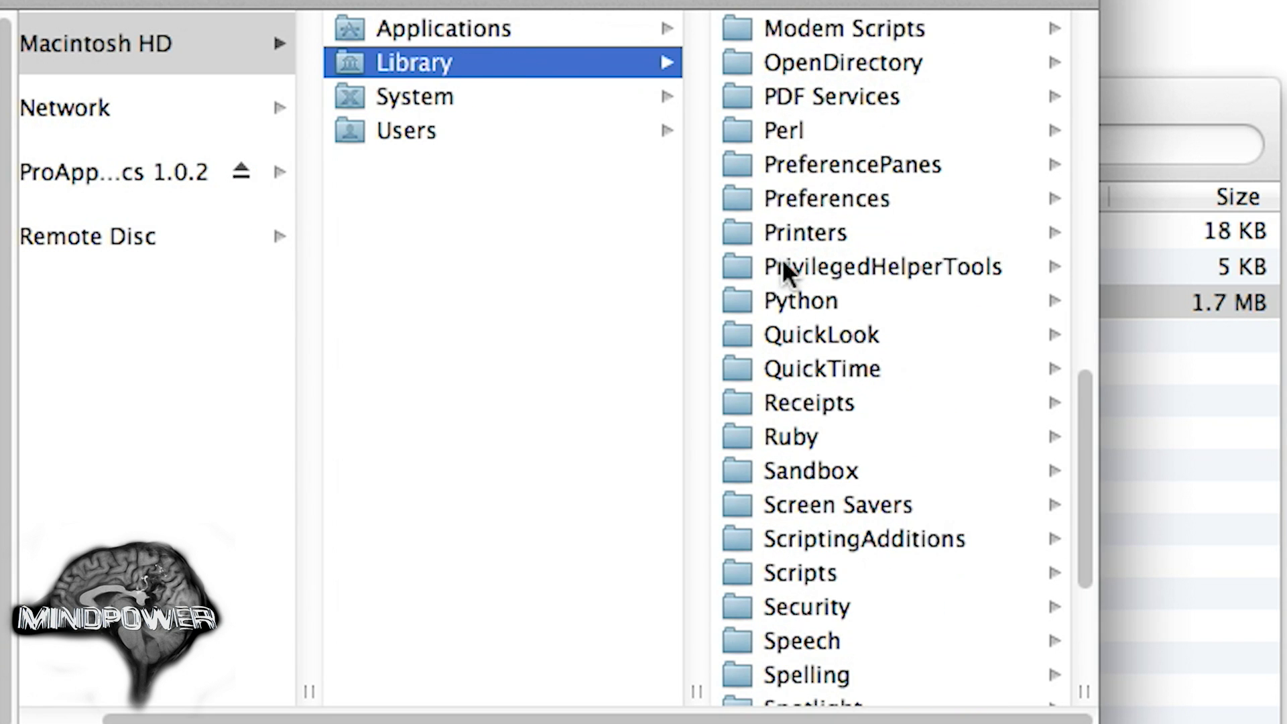
click(791, 208)
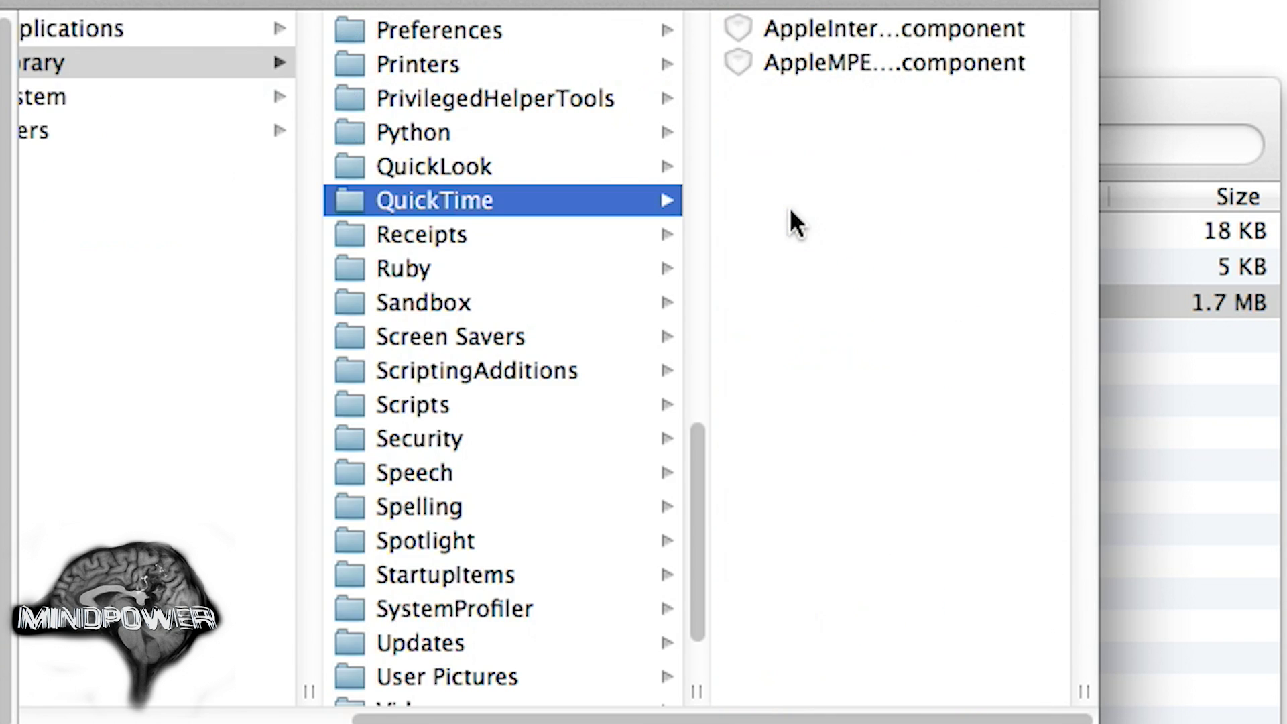
Paste the seven codec components into the QuickTime folder, then select Library.
right_click(799, 138)
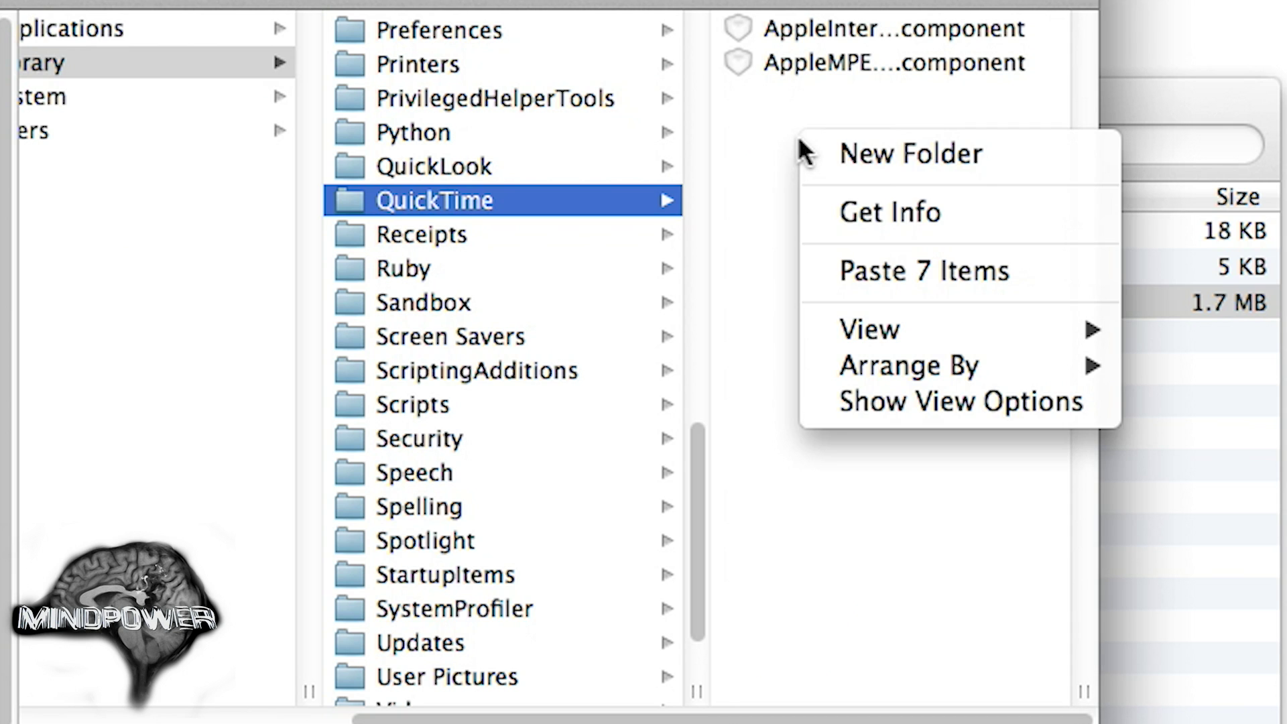
click(863, 266)
click(74, 62)
click(74, 62)
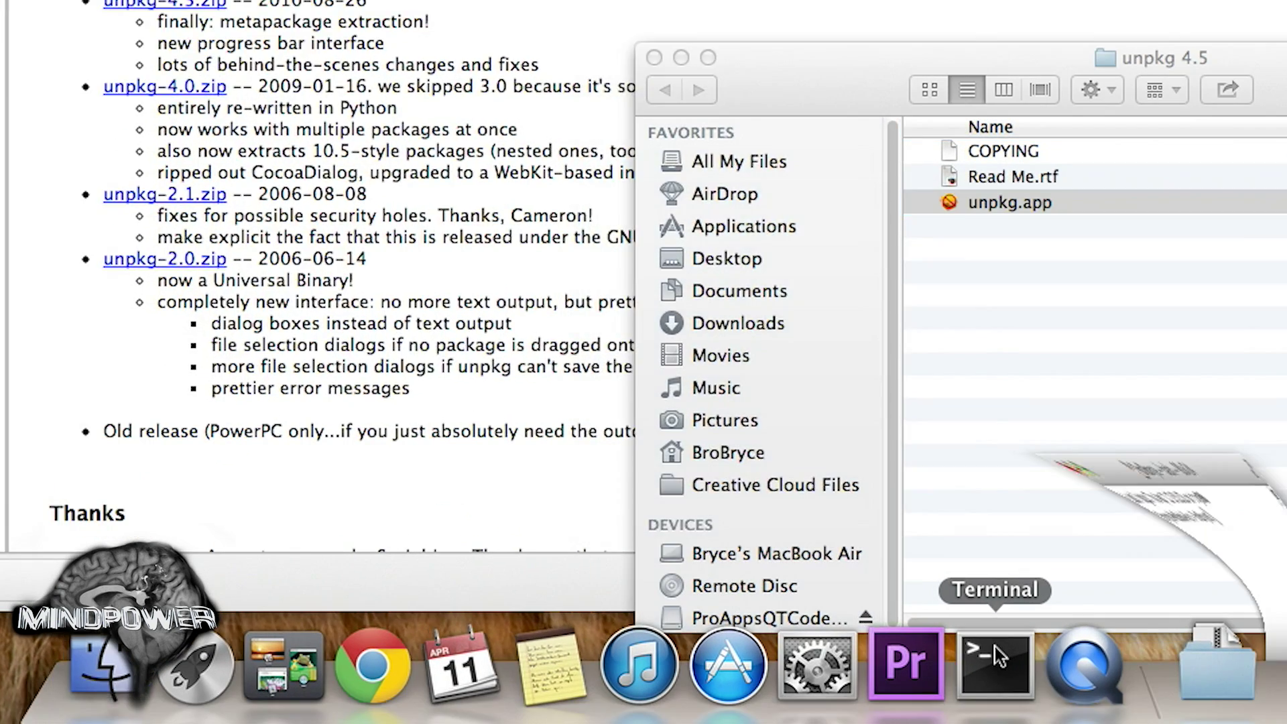
In Terminal, change to /Library/Quicktime and open that folder in Finder with 'open .'.
click(868, 667)
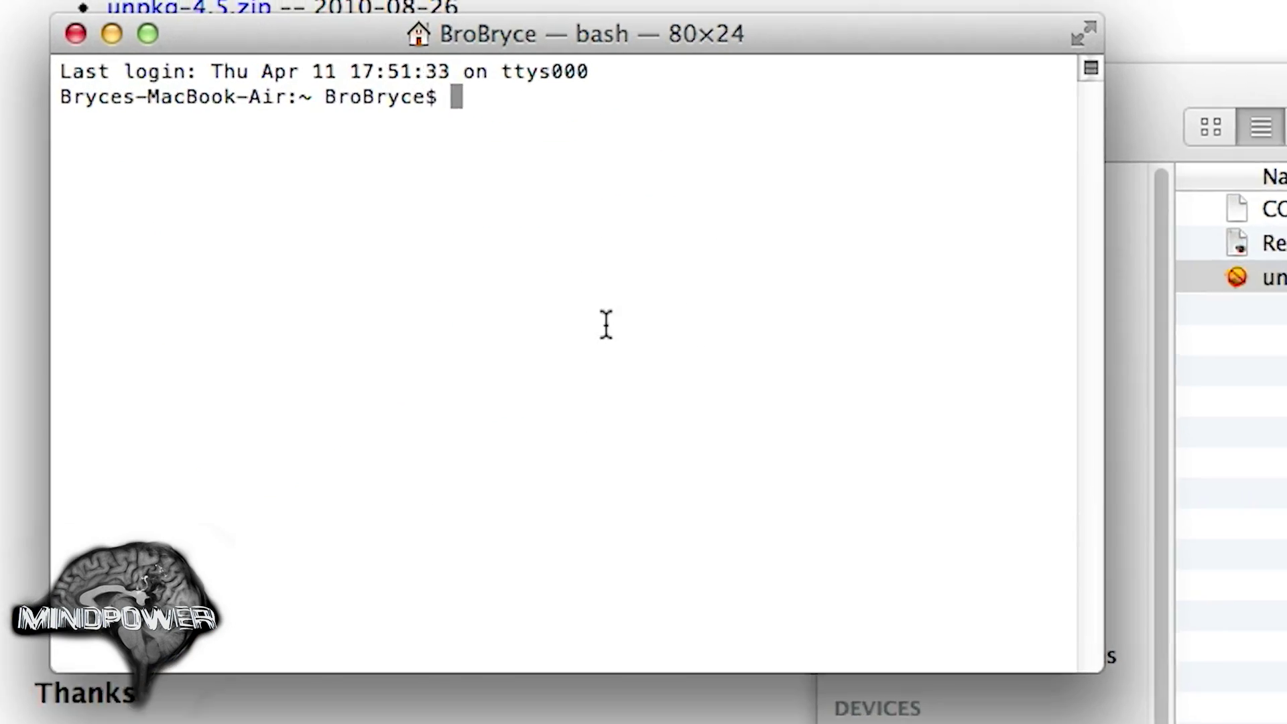
text(cd )
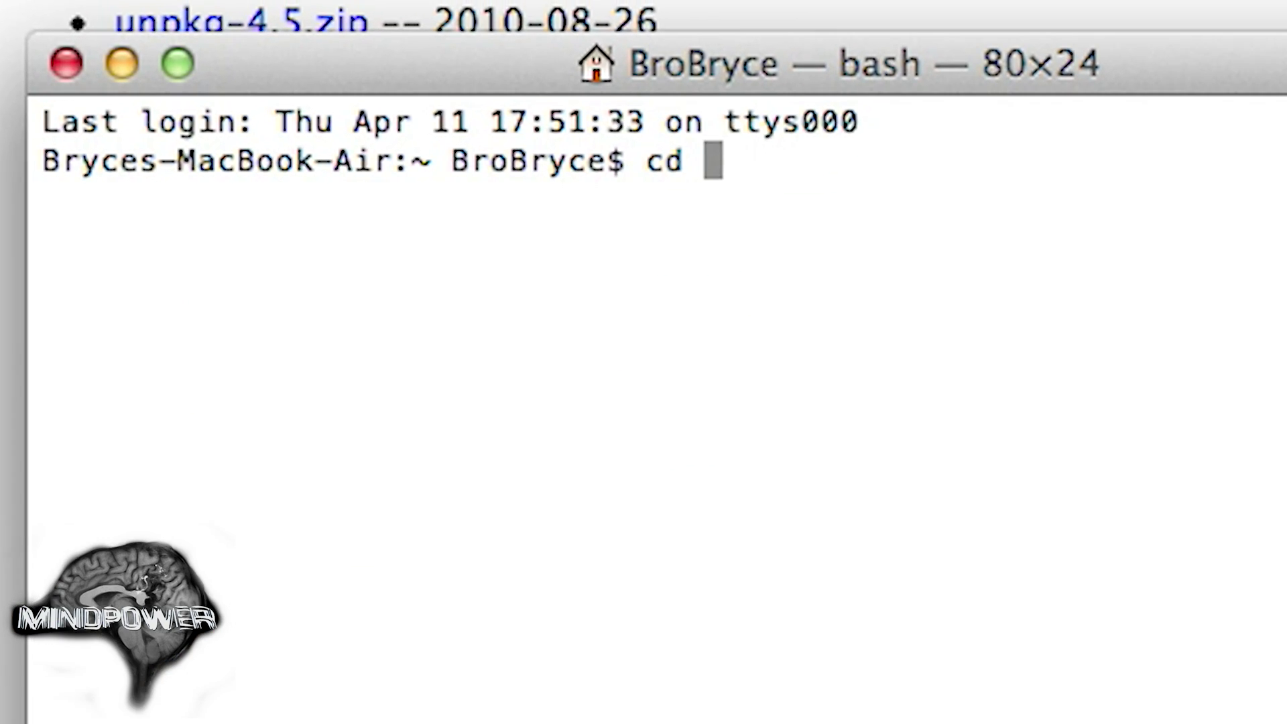
text(/Library)
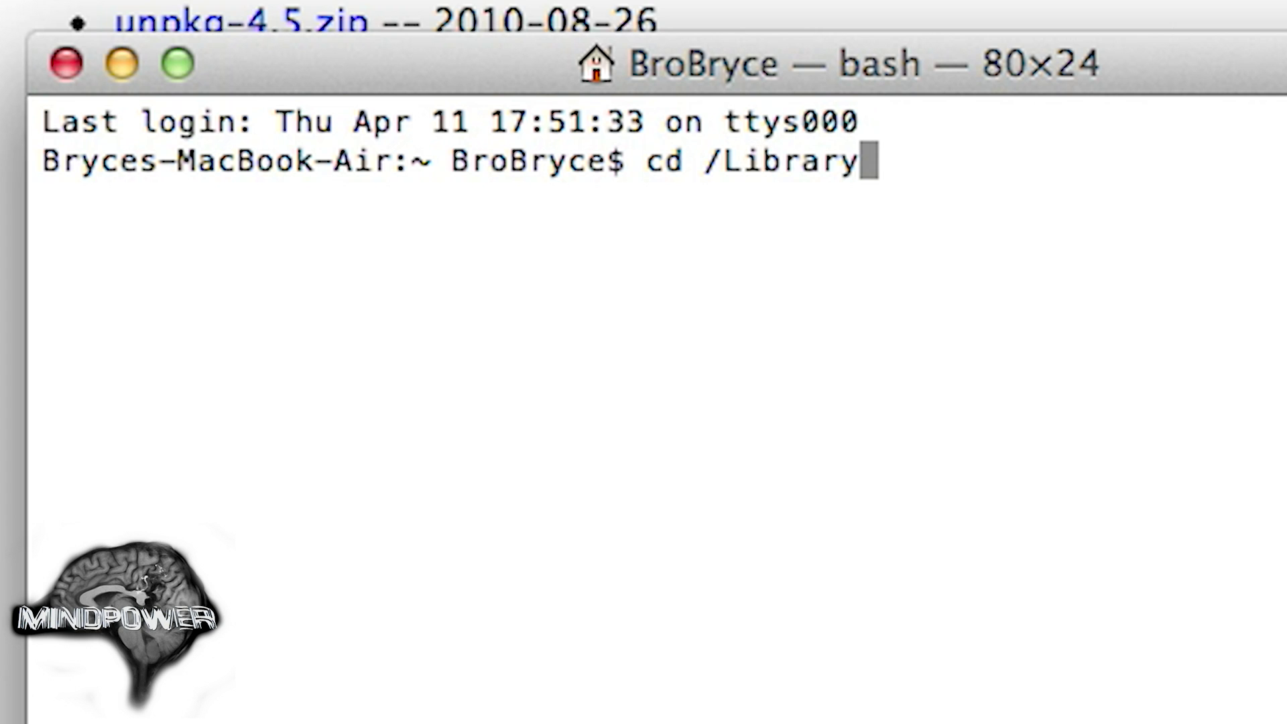
text(/Quicktime)
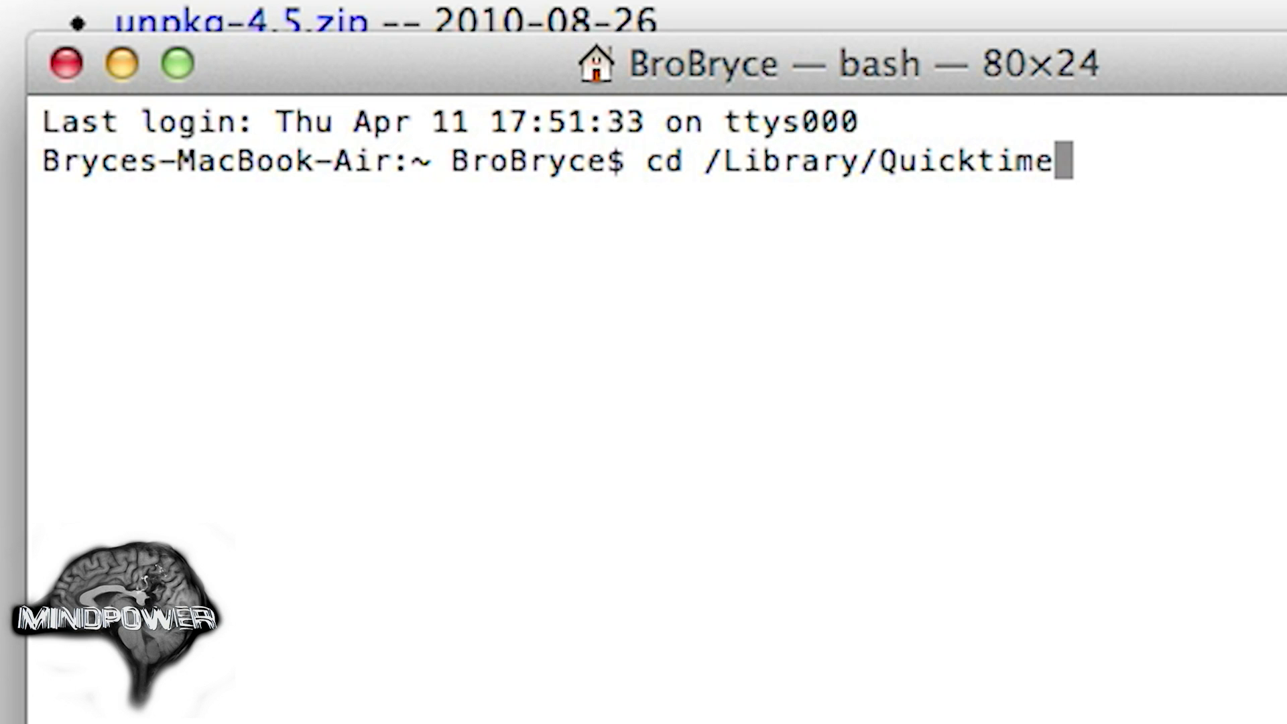
key(Return)
text(open )
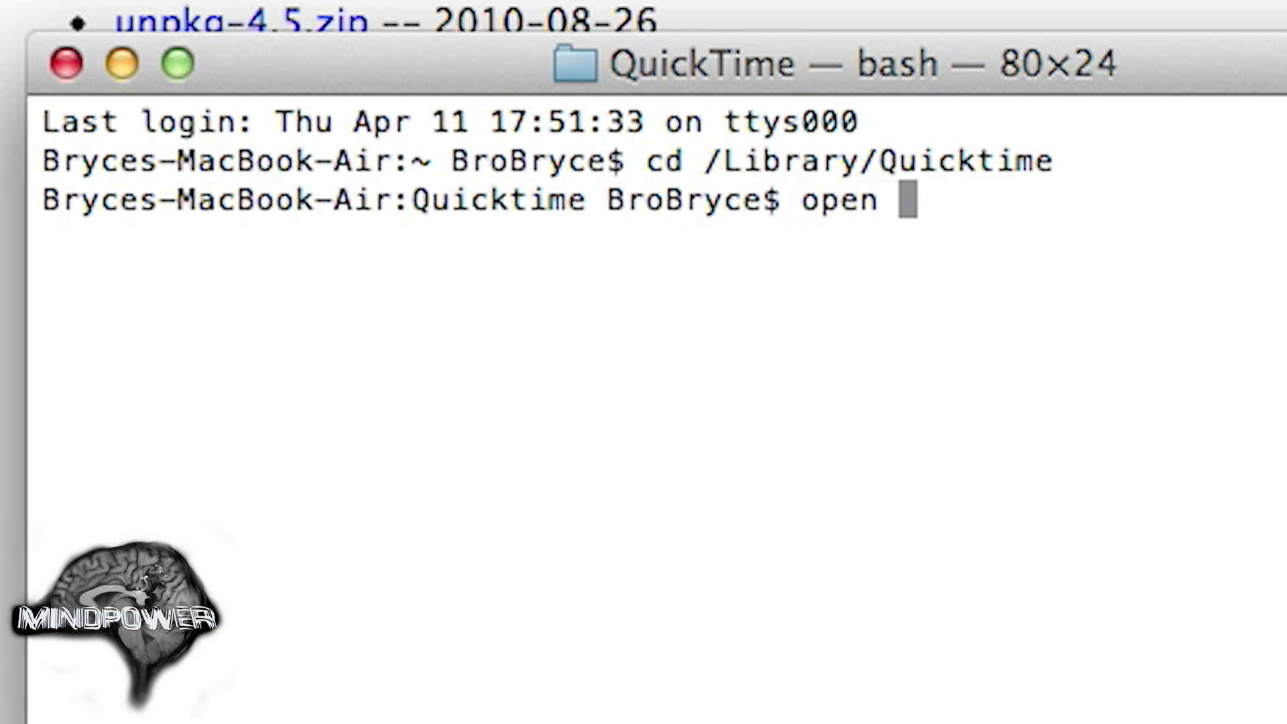
text(.)
key(Return)
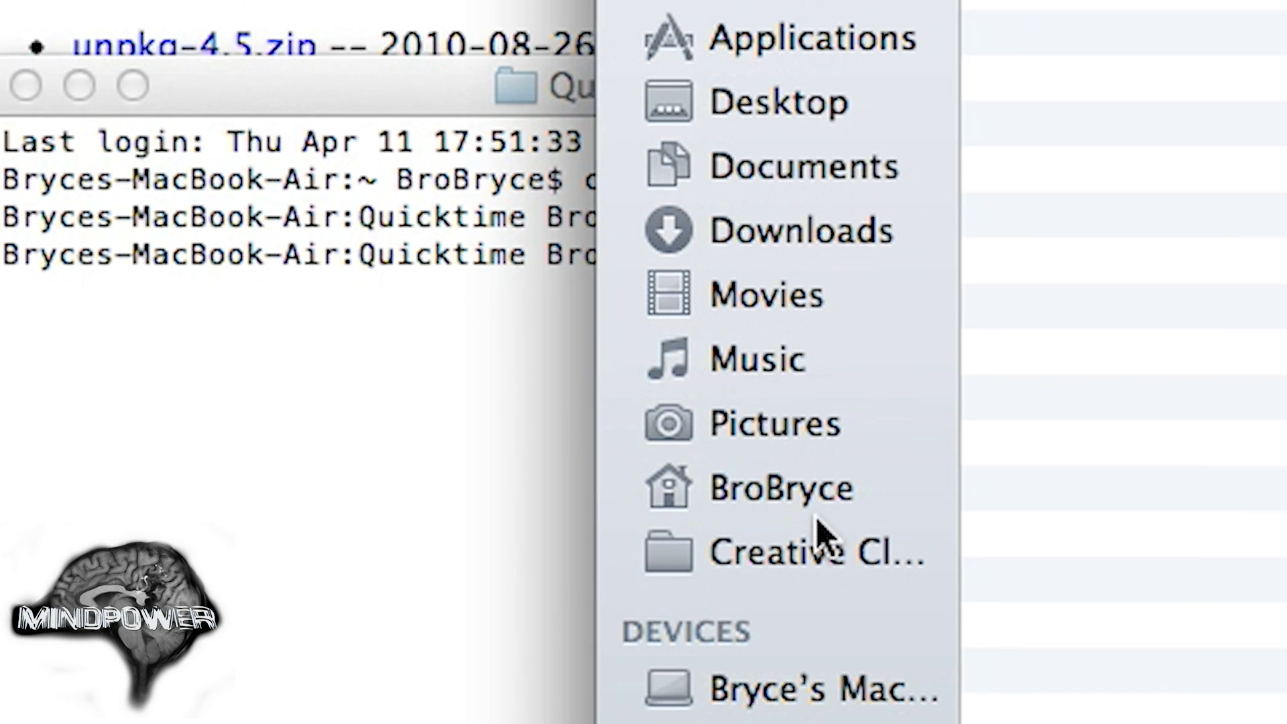
Paste the seven codec components into the QuickTime folder with the admin password, keeping both duplicates.
right_click(1169, 119)
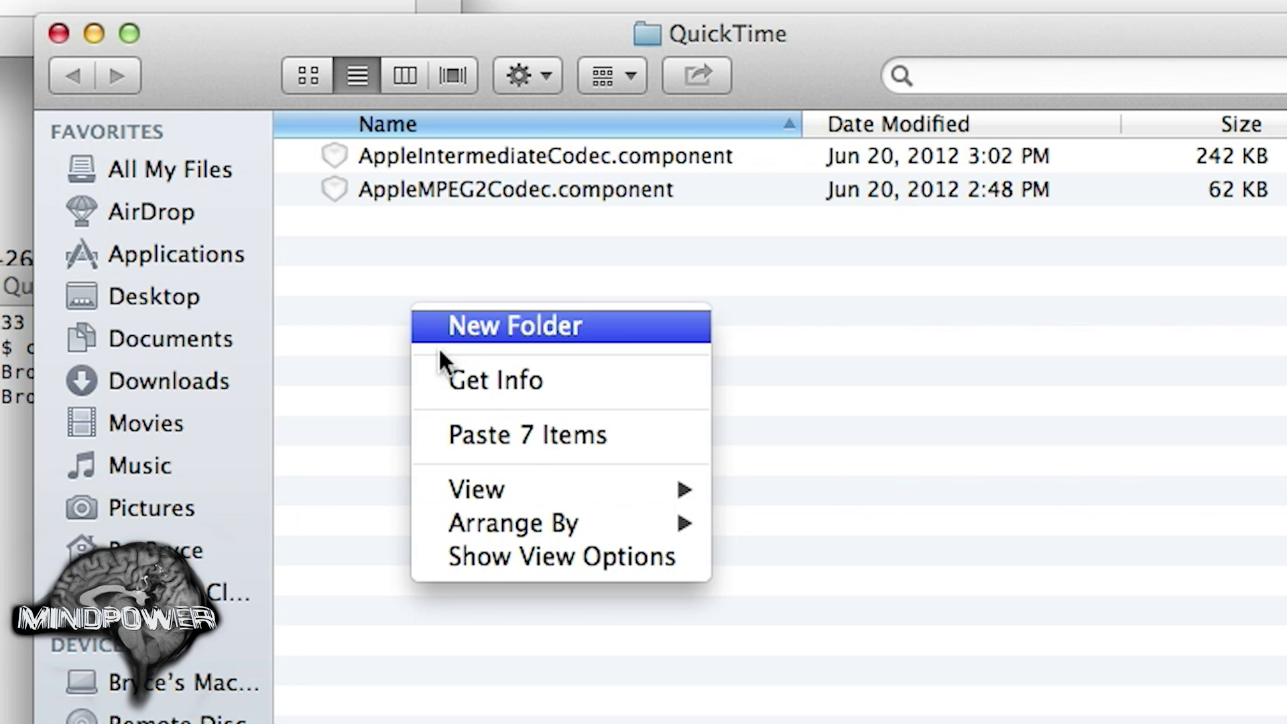
click(515, 450)
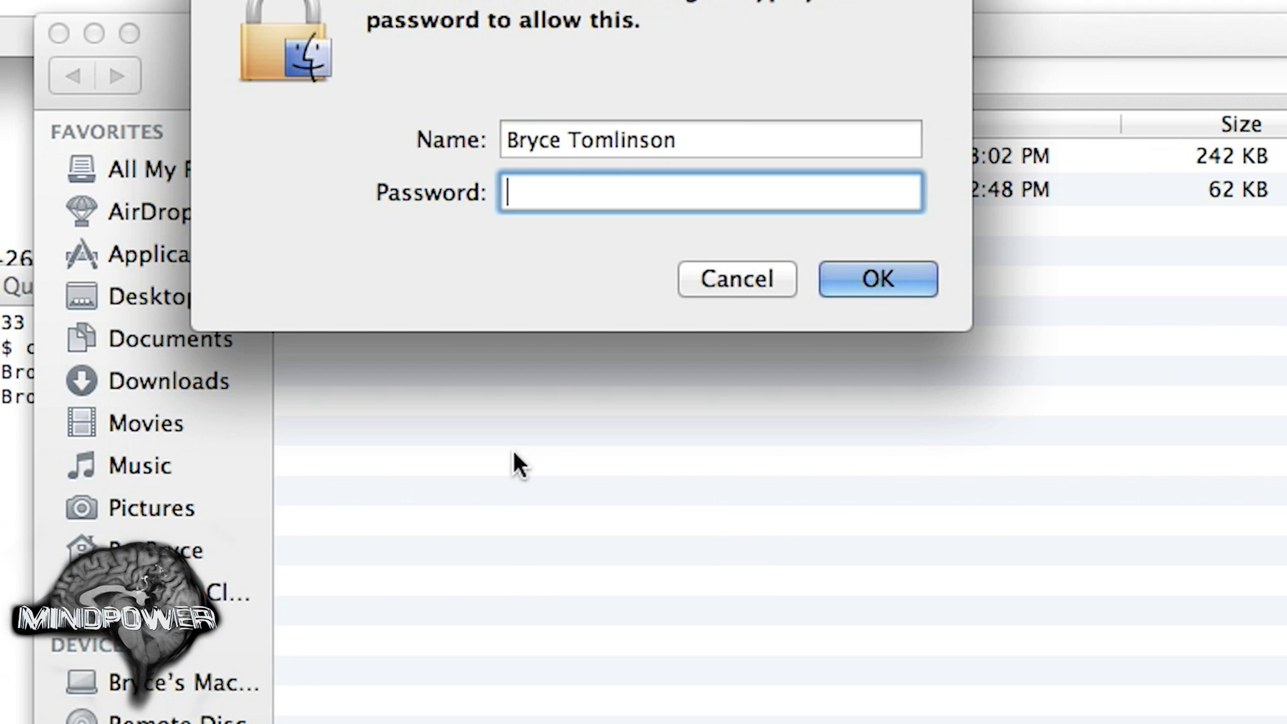
text(••••••)
key(Return)
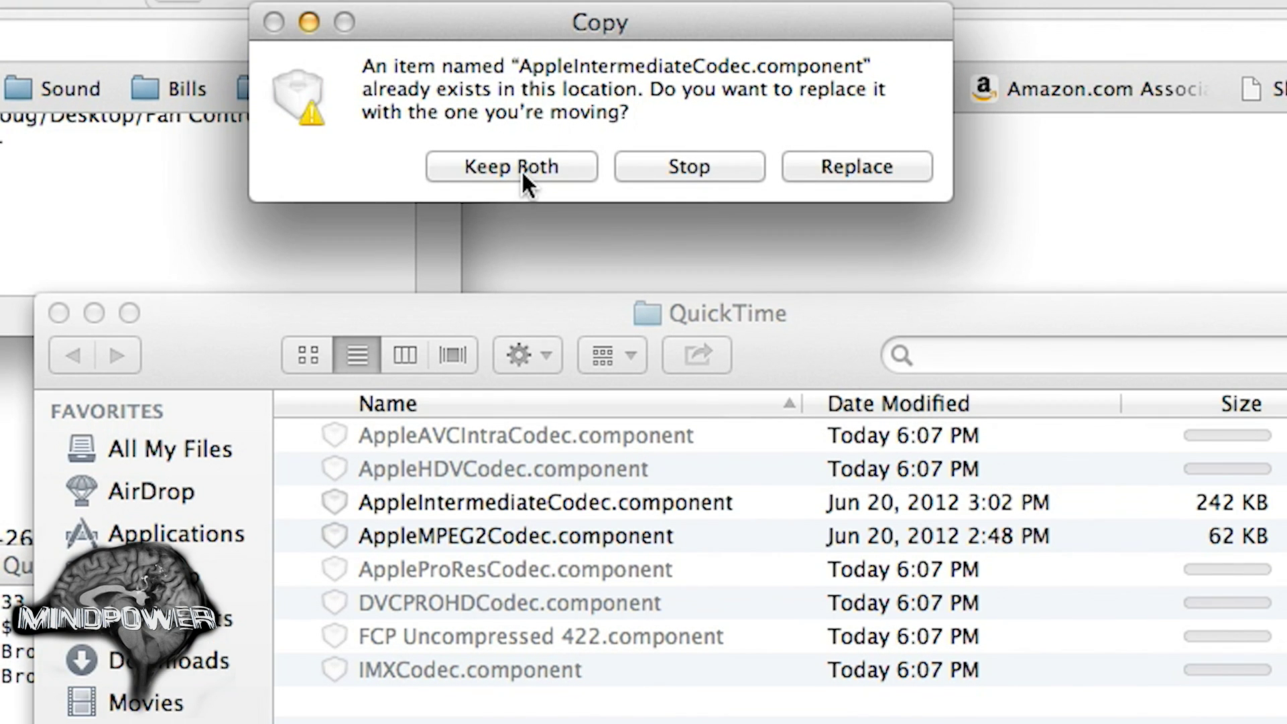
click(522, 173)
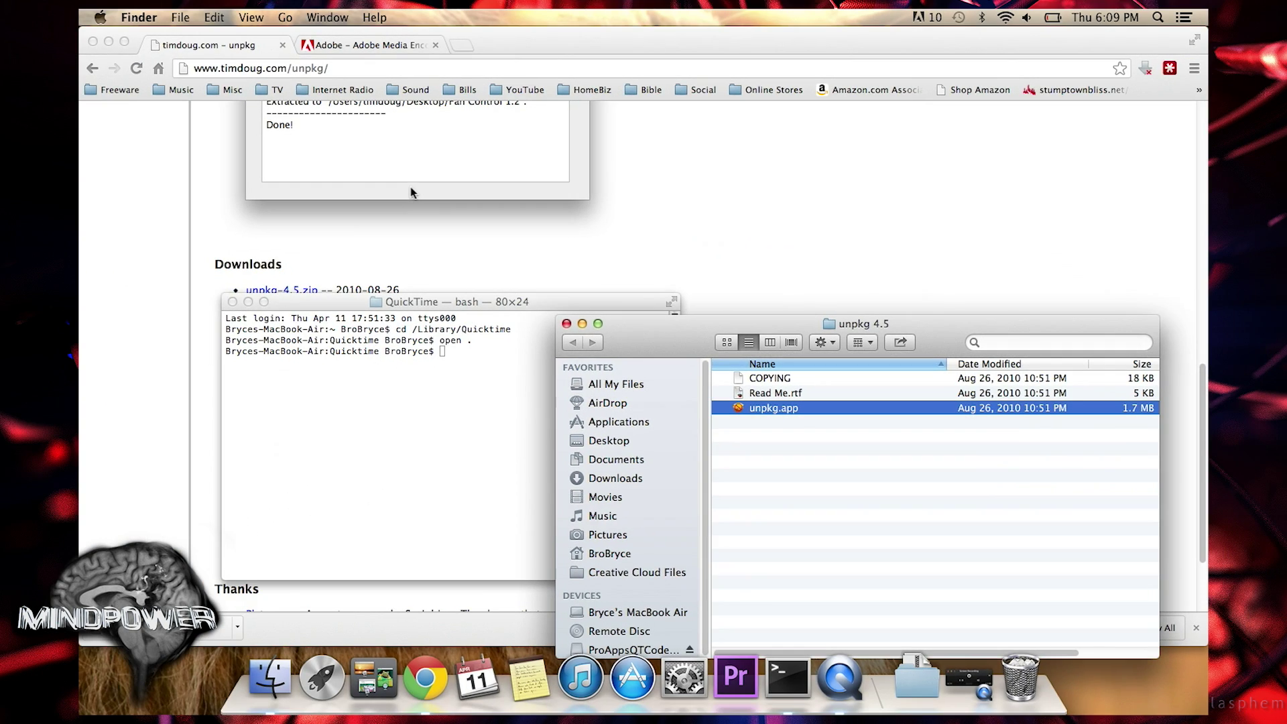
Close the unpkg 4.5 and ProAppsQTCodecs 1.0.2 windows and eject the ProApps codec disk.
click(566, 324)
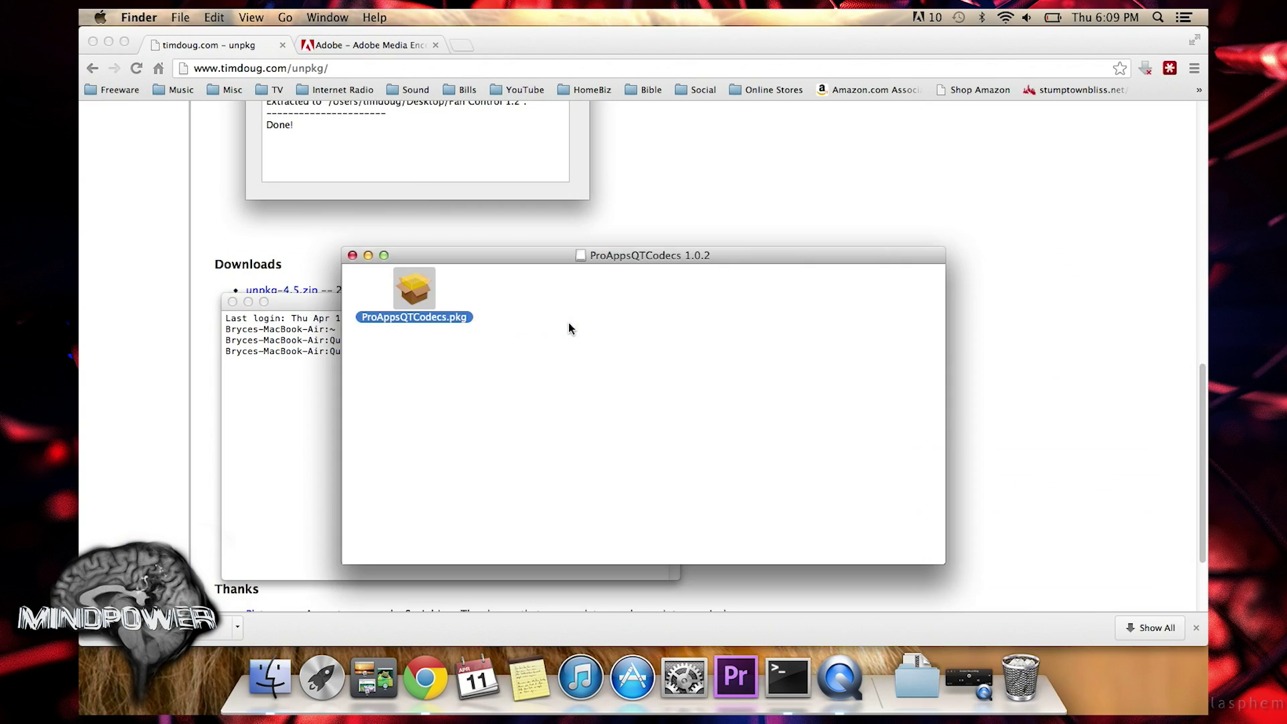
click(352, 255)
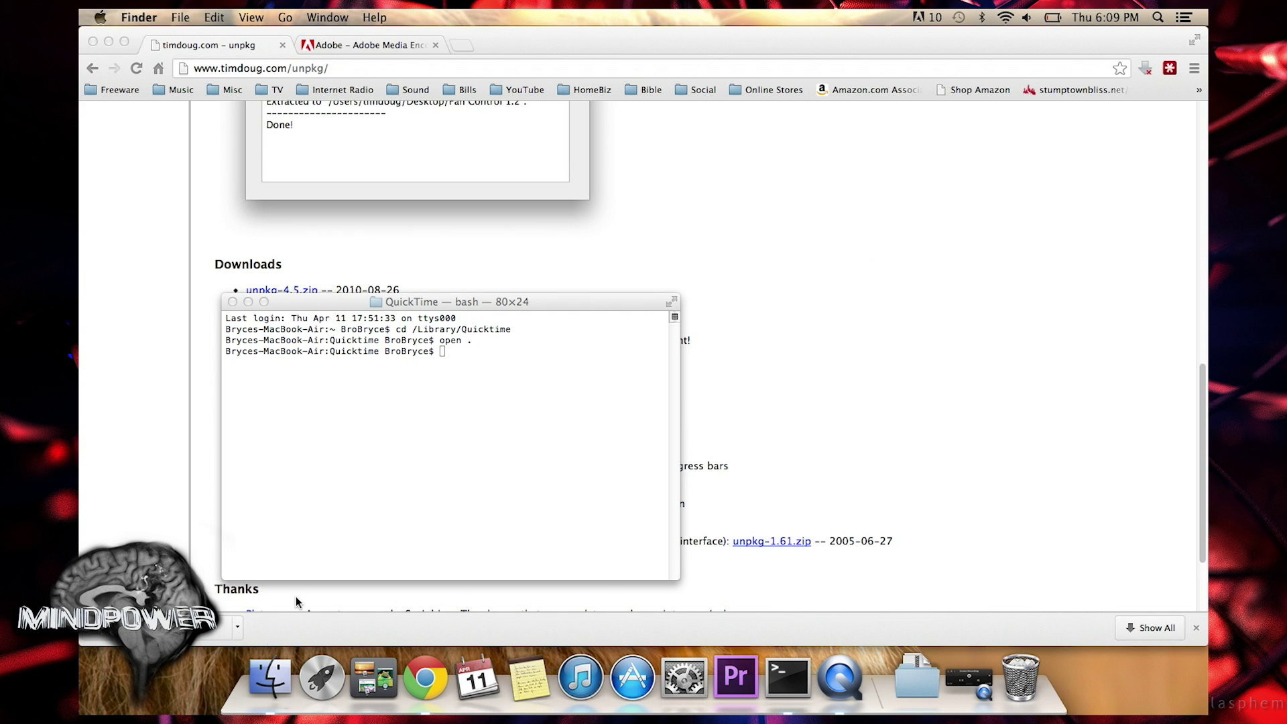
click(281, 696)
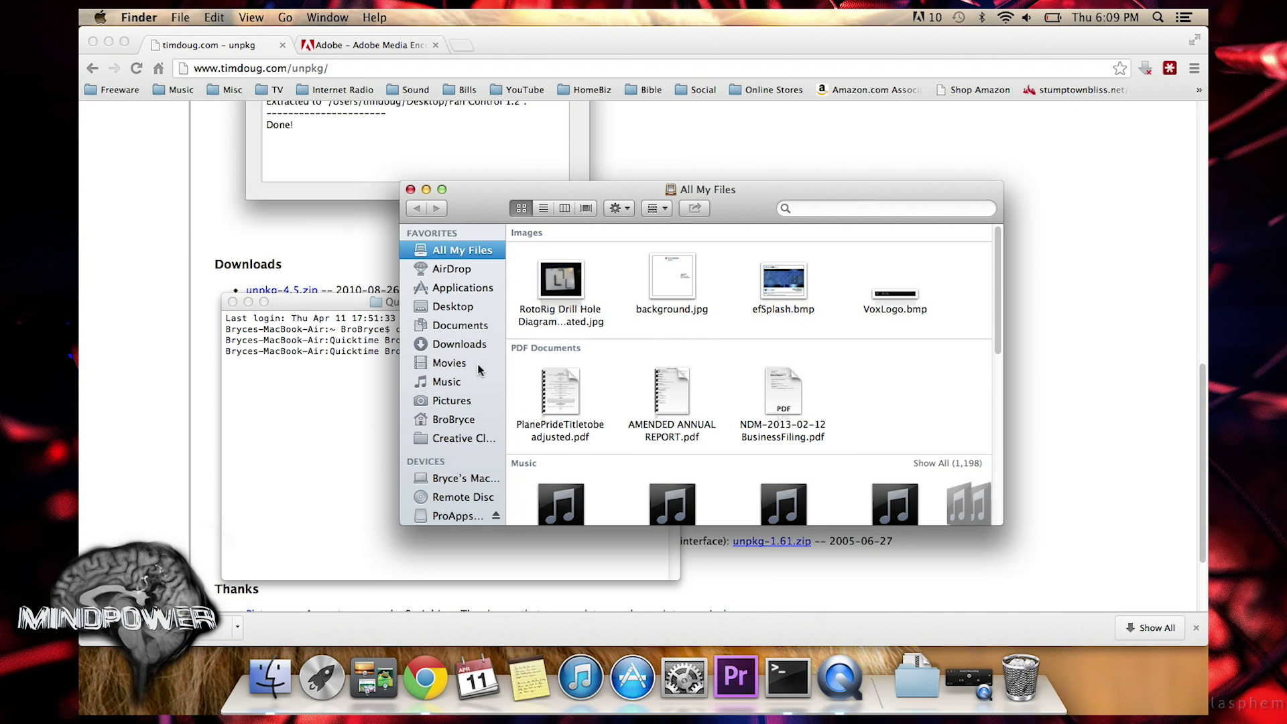
click(495, 515)
Trash the ProAppsQTCodecs folder from the Desktop and launch Adobe Media Encoder CS6.
click(453, 308)
click(614, 231)
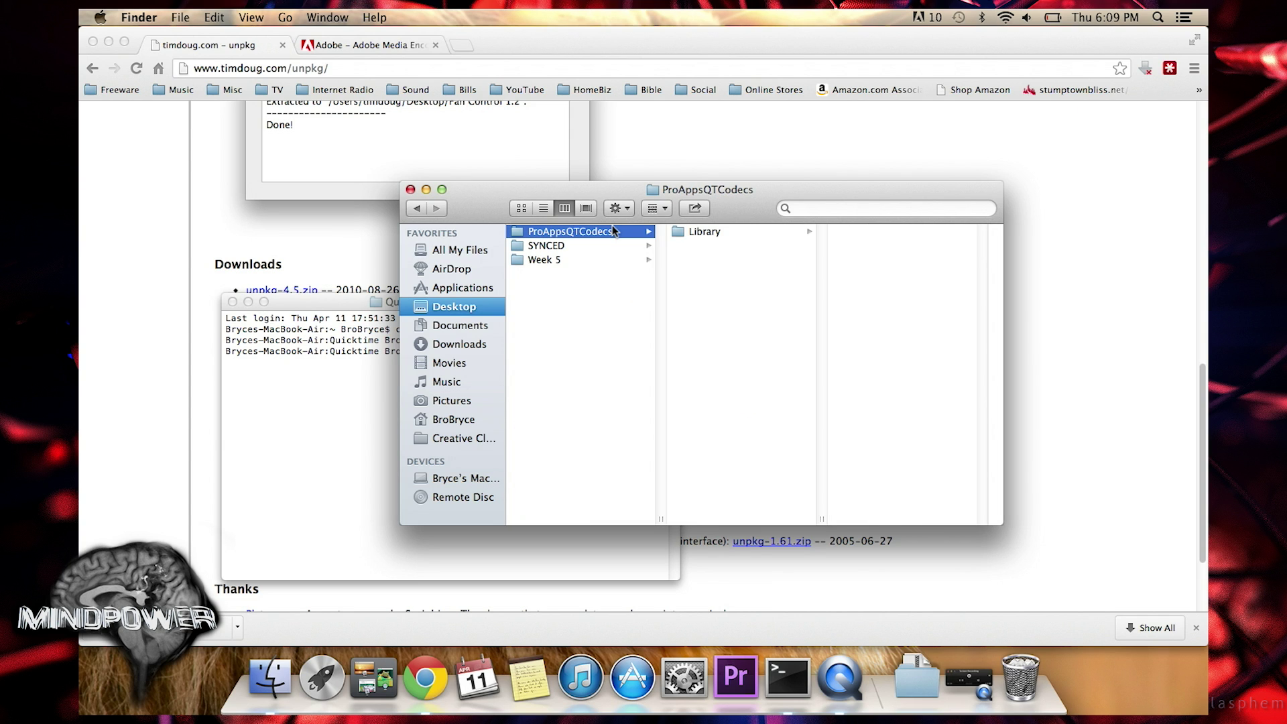
key(super+BackSpace)
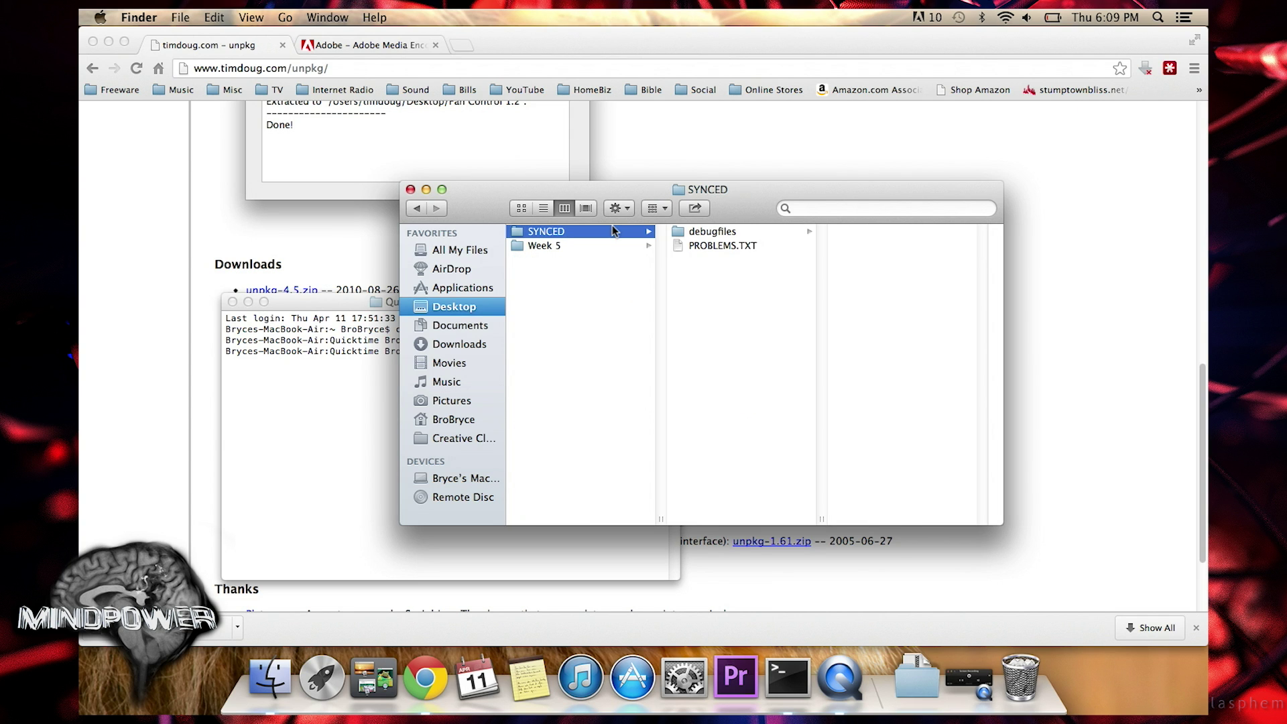
click(411, 189)
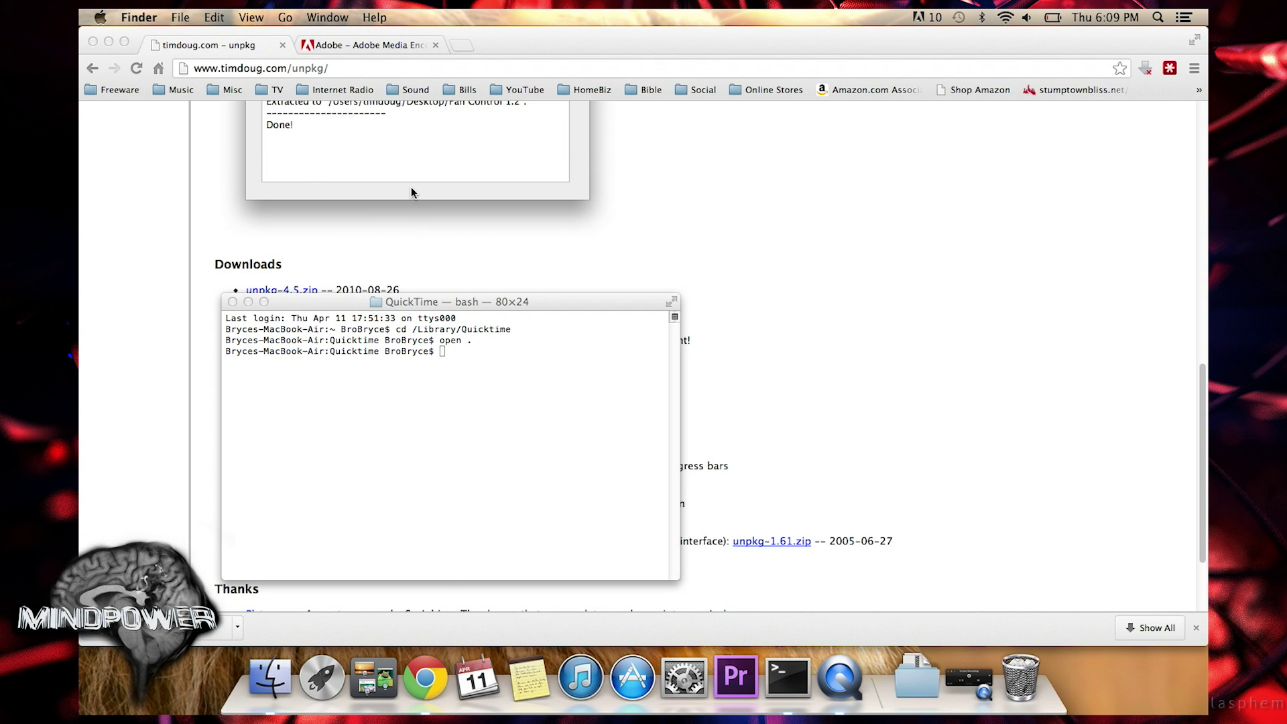
click(335, 649)
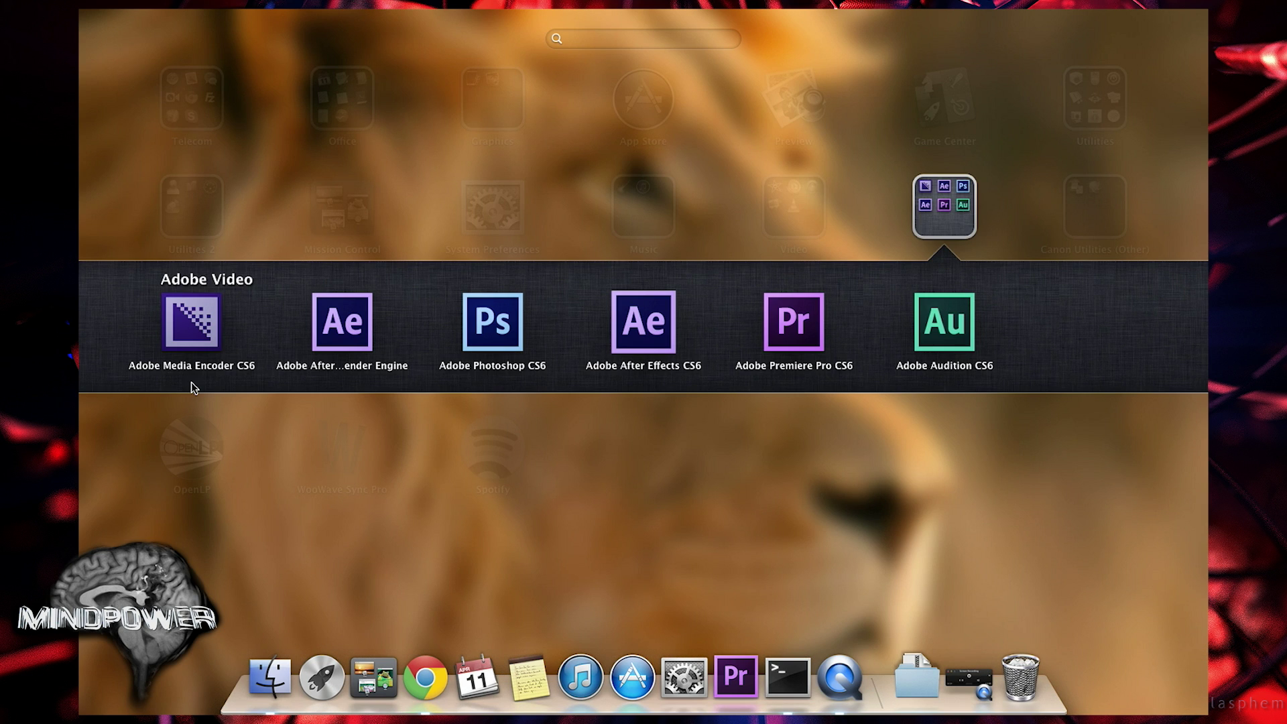
click(191, 323)
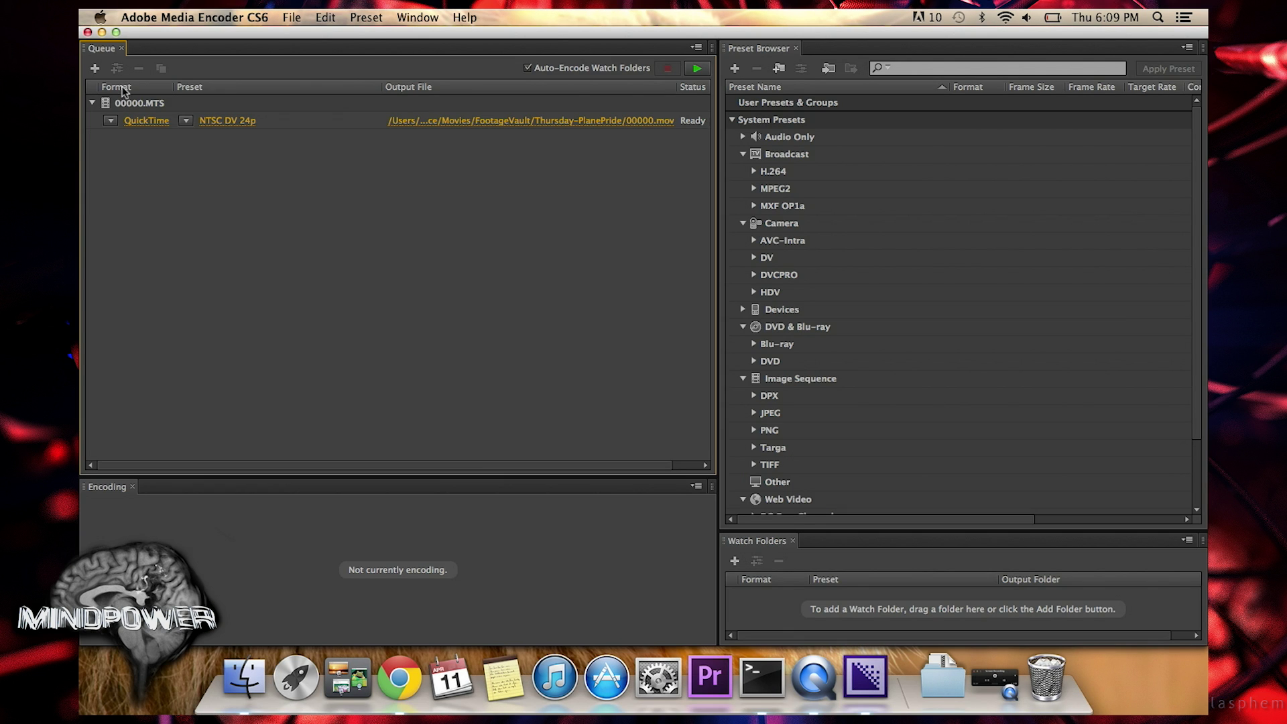
click(110, 120)
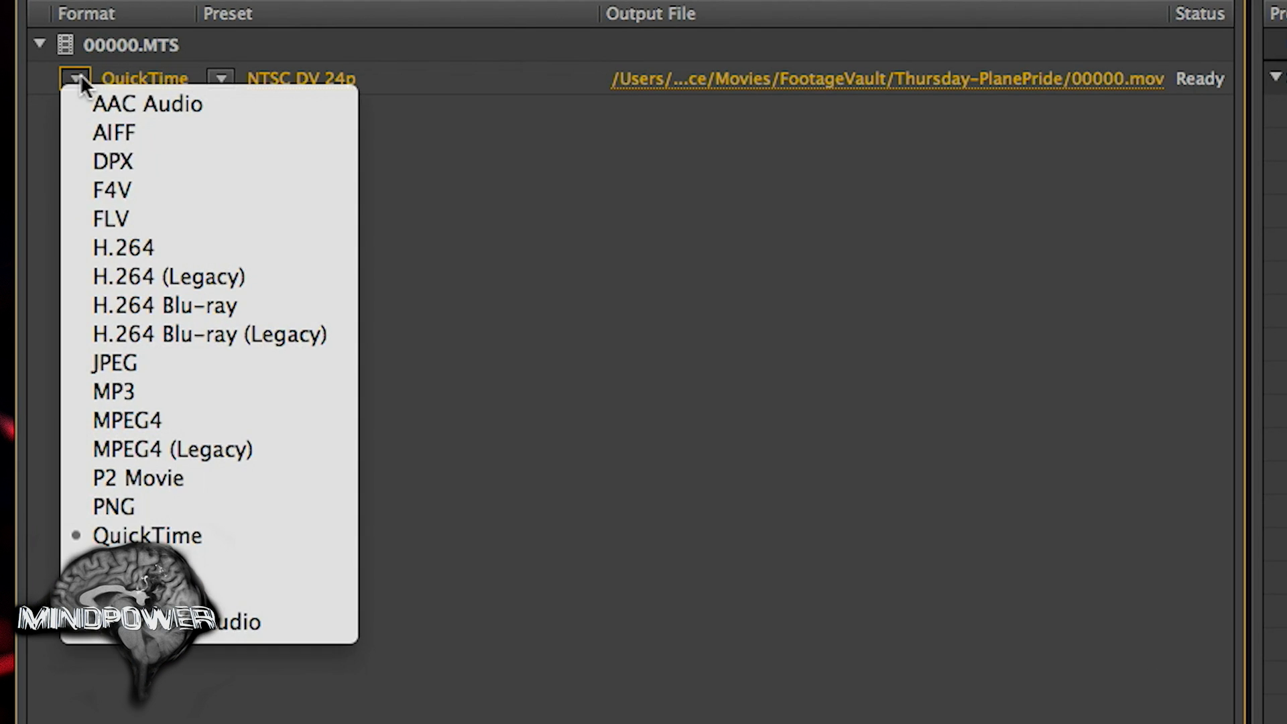
click(80, 84)
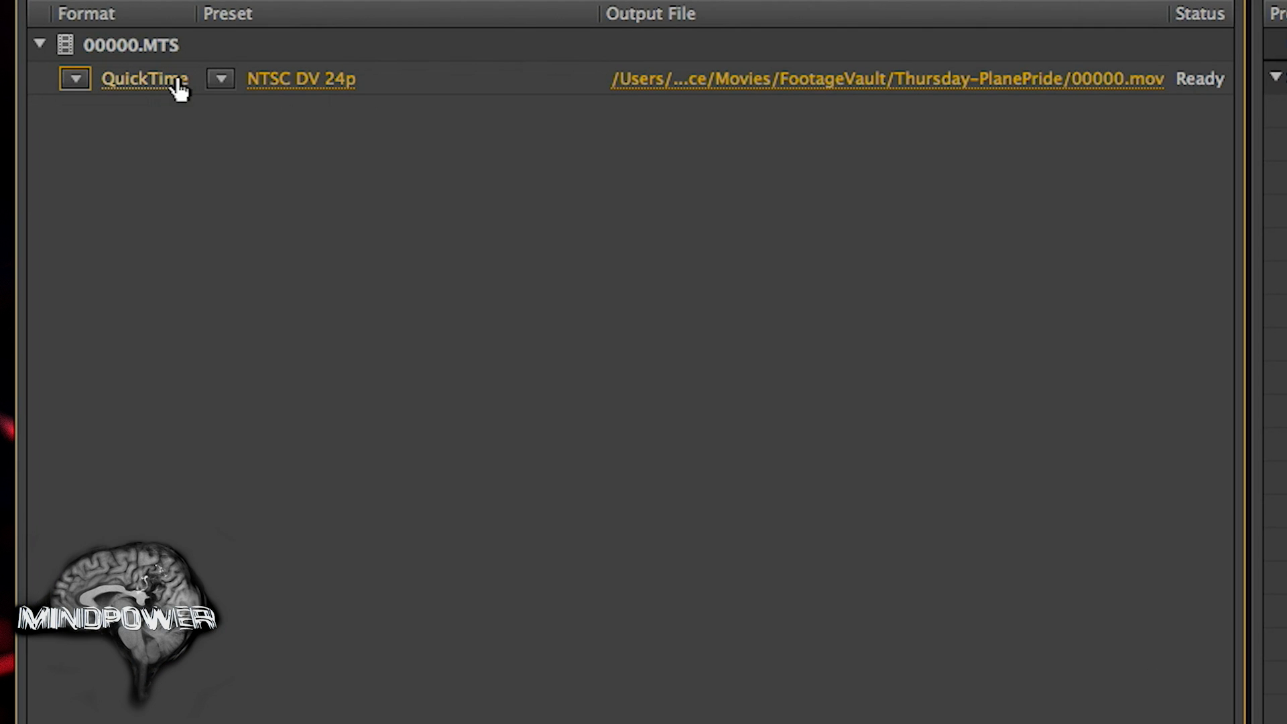
click(217, 75)
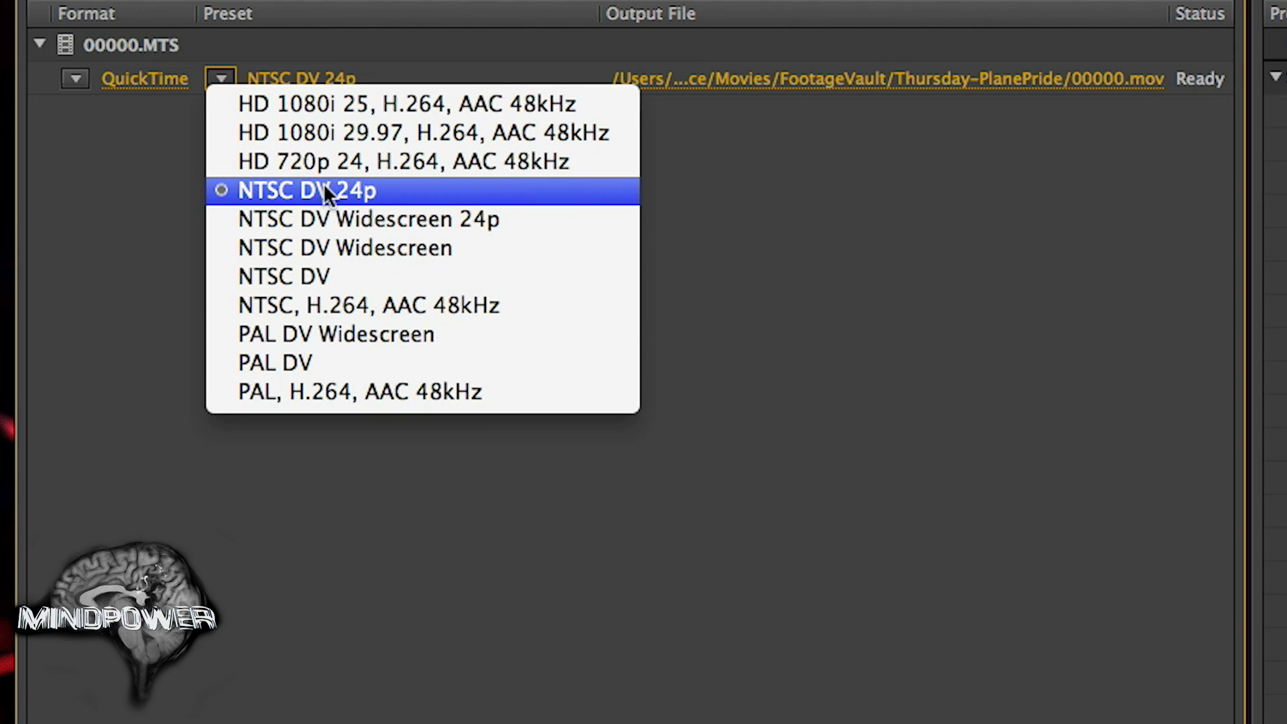
click(484, 193)
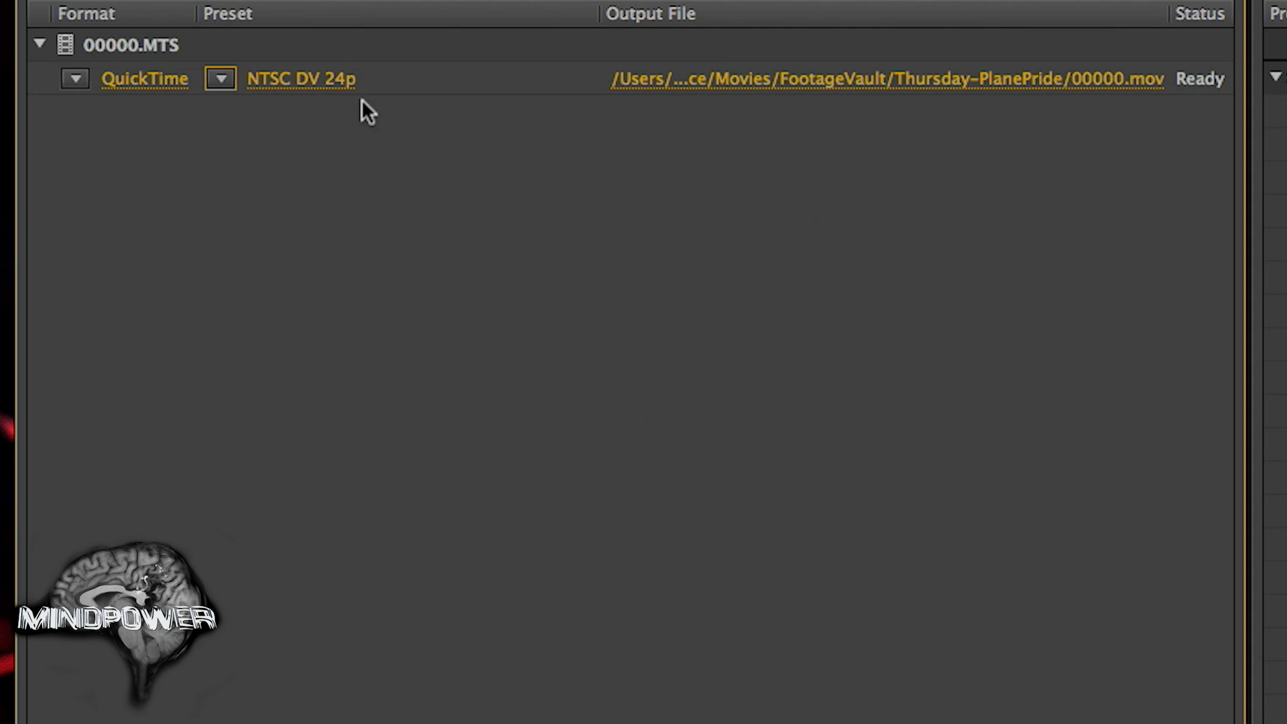
click(327, 82)
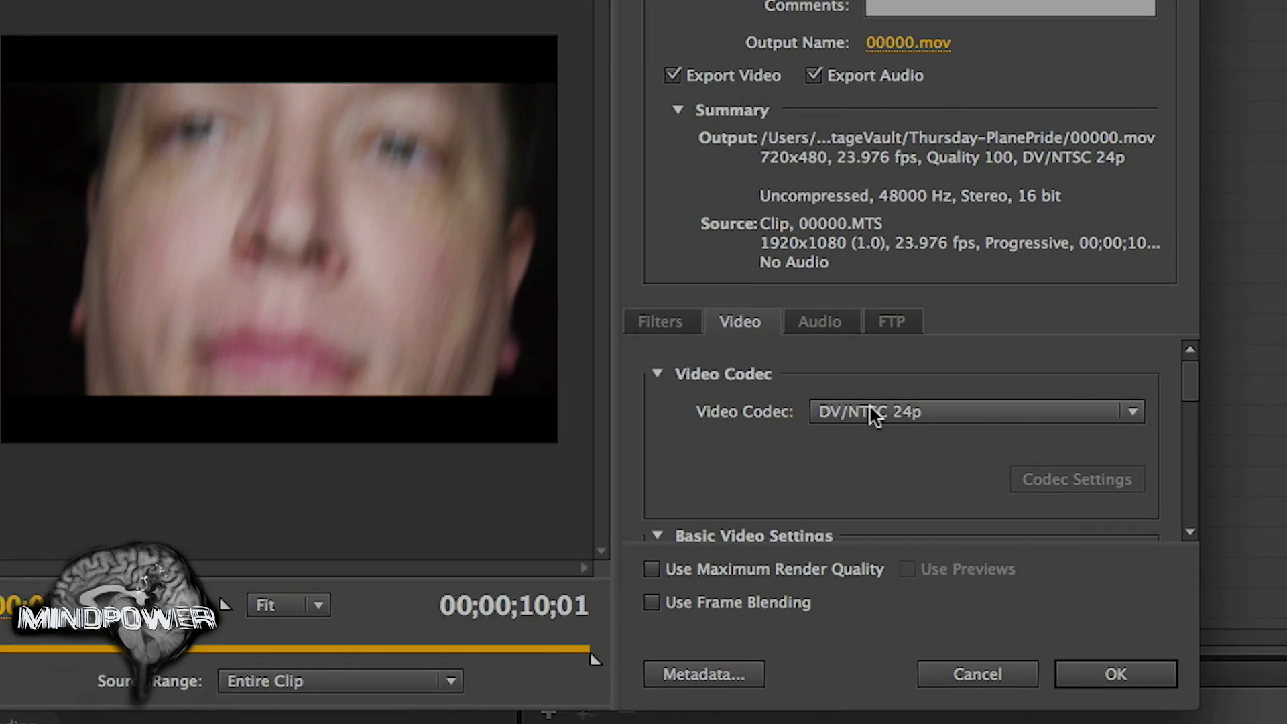
Switch the export video codec for 00000.MTS to Apple ProRes 422 (LT).
click(1039, 470)
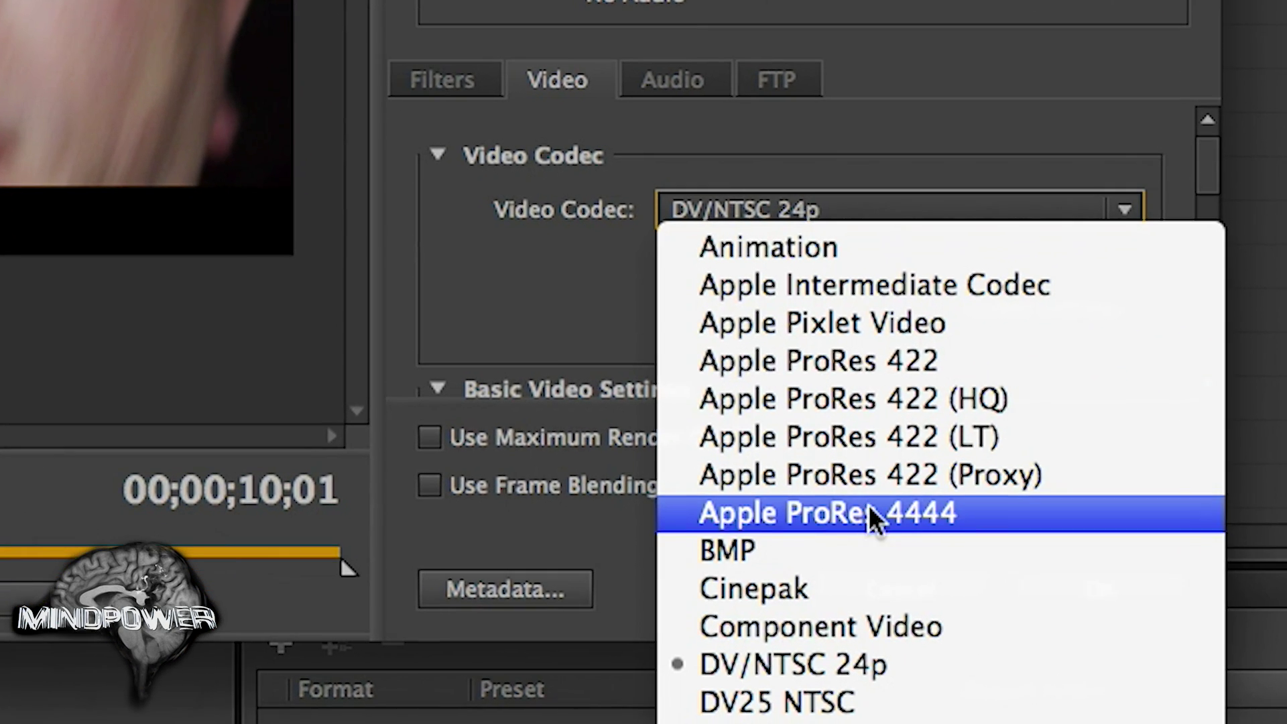
click(862, 441)
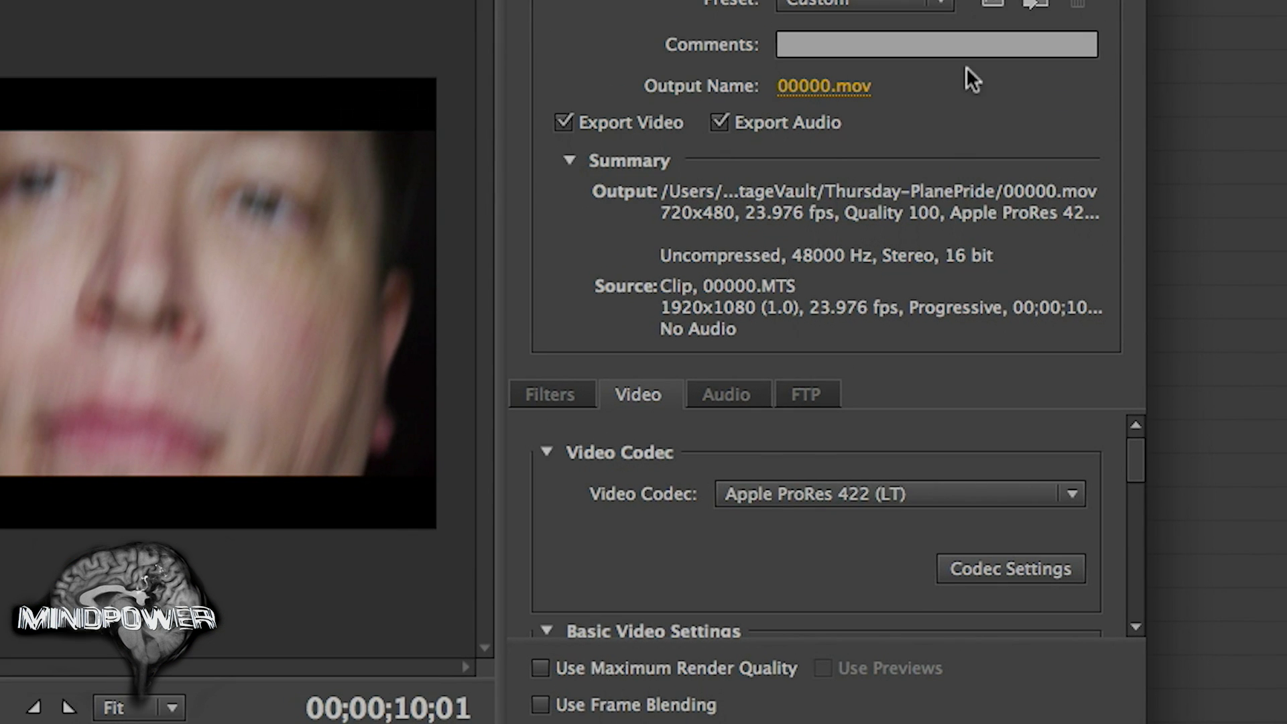
mouse_move(1128, 480)
mouse_down()
mouse_move(1143, 607)
mouse_move(1138, 462)
mouse_up()
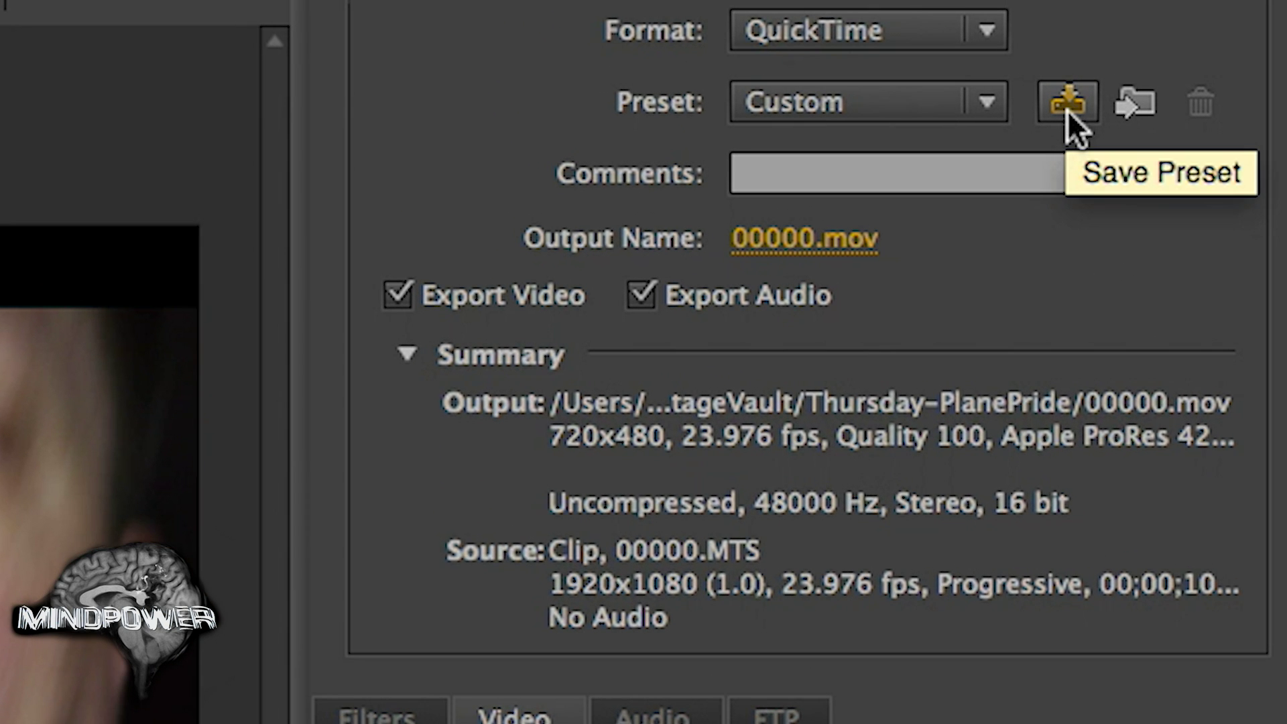
Cancel naming a custom preset and close Export Settings without applying the changes.
click(1067, 104)
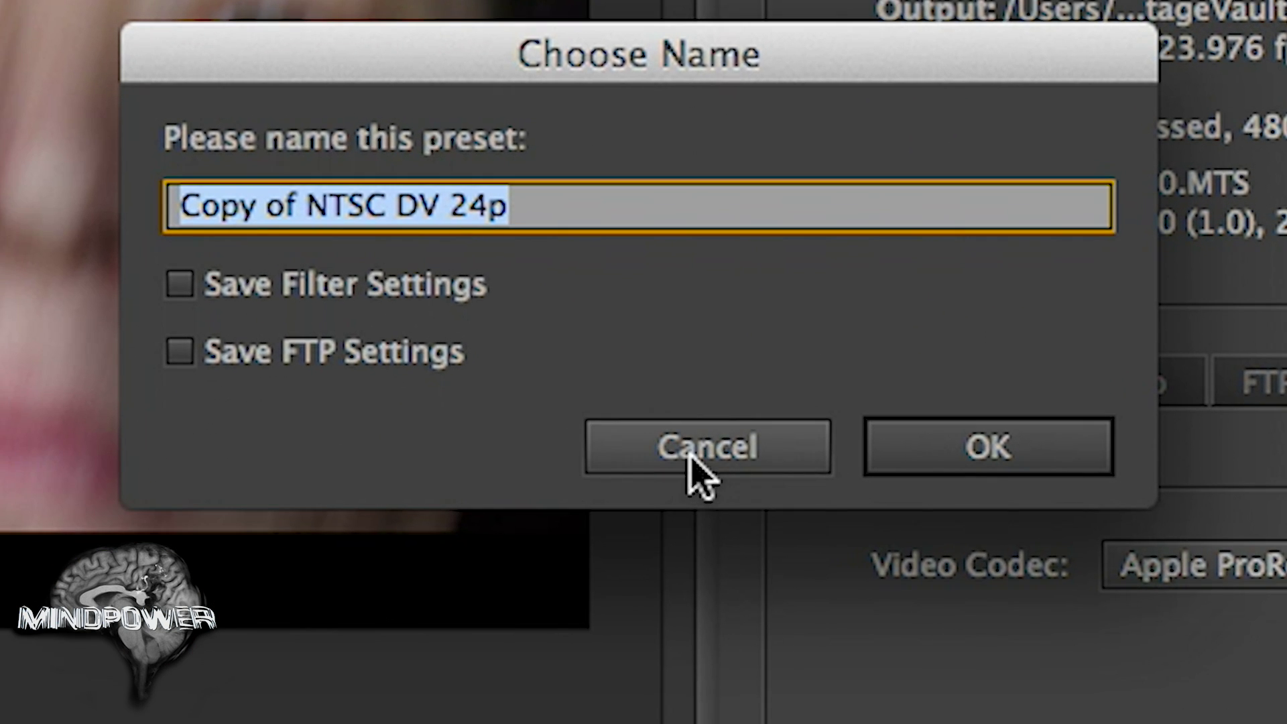
click(690, 461)
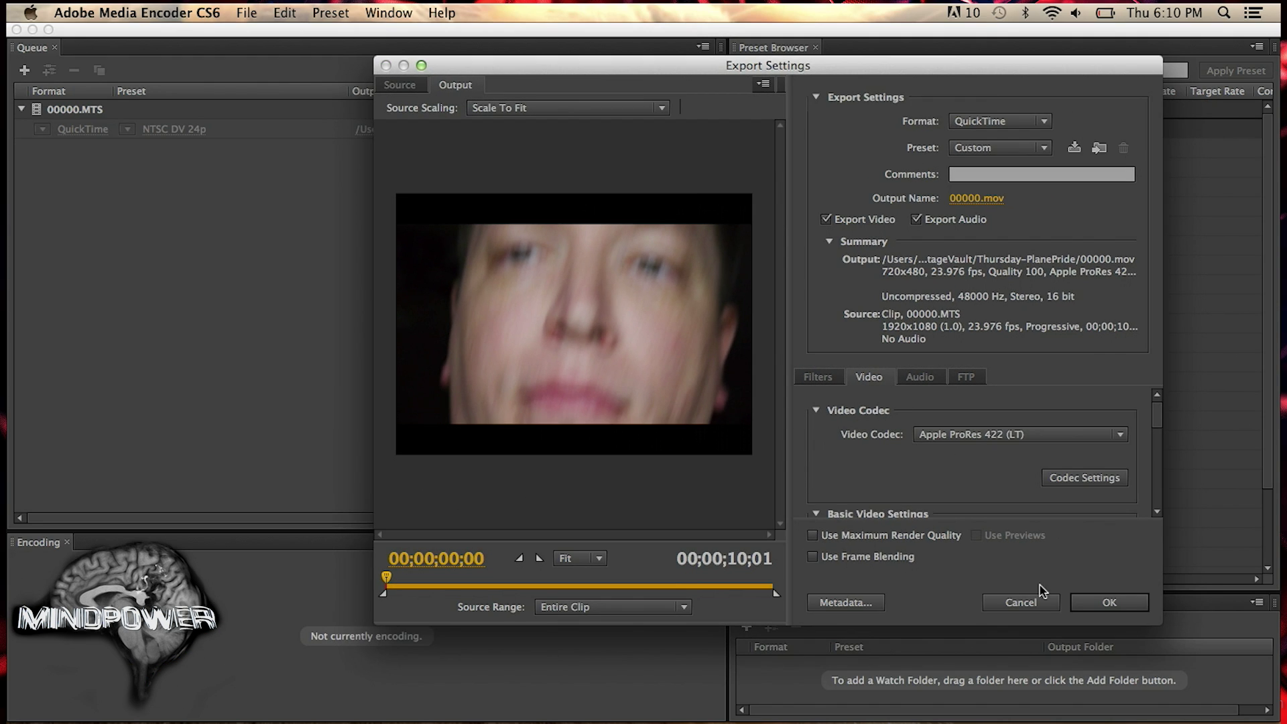
click(1041, 598)
Download ProRes_Presets.zip from Adobe's AME CS6 Additional Presets for ProRes page in Chrome.
click(16, 29)
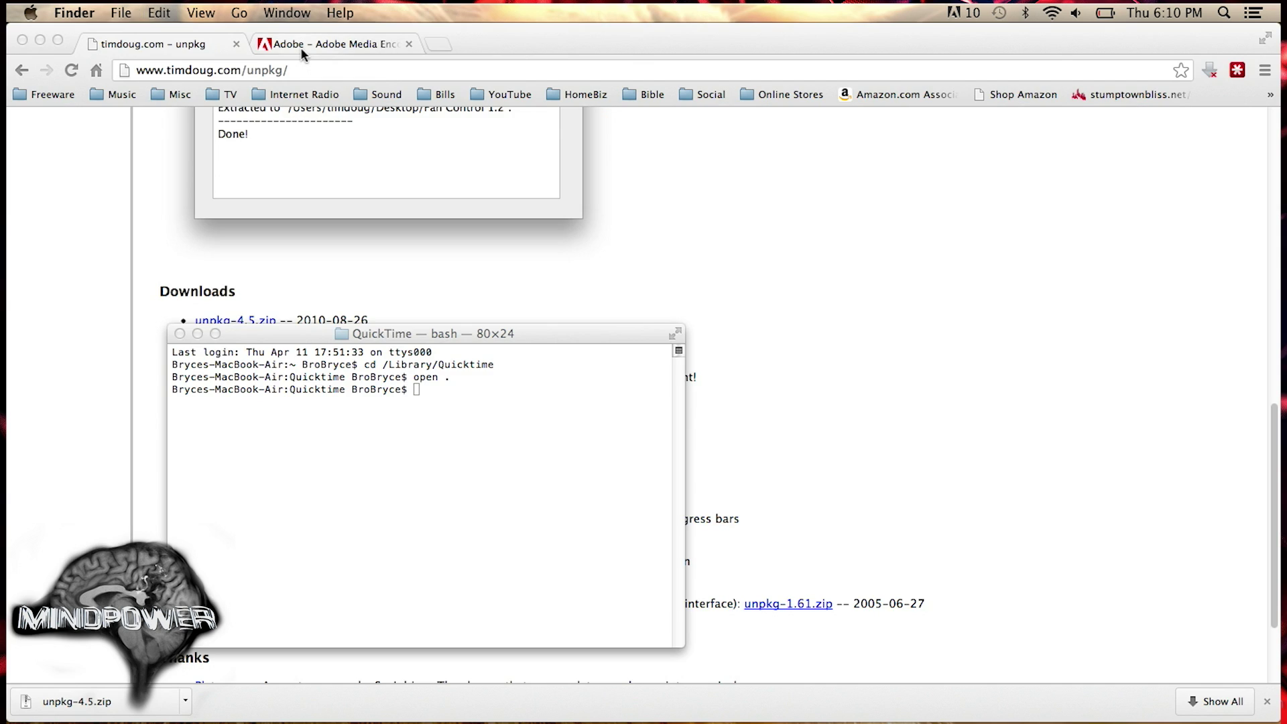
click(300, 47)
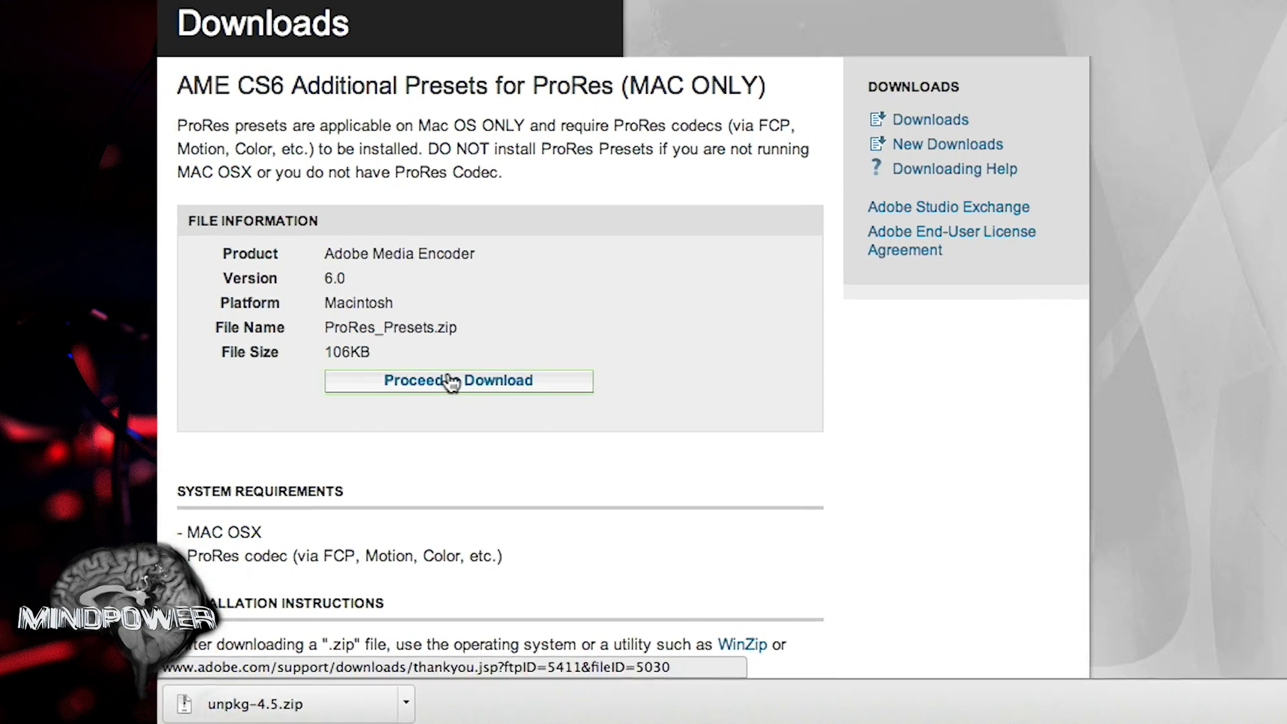
click(353, 419)
click(566, 332)
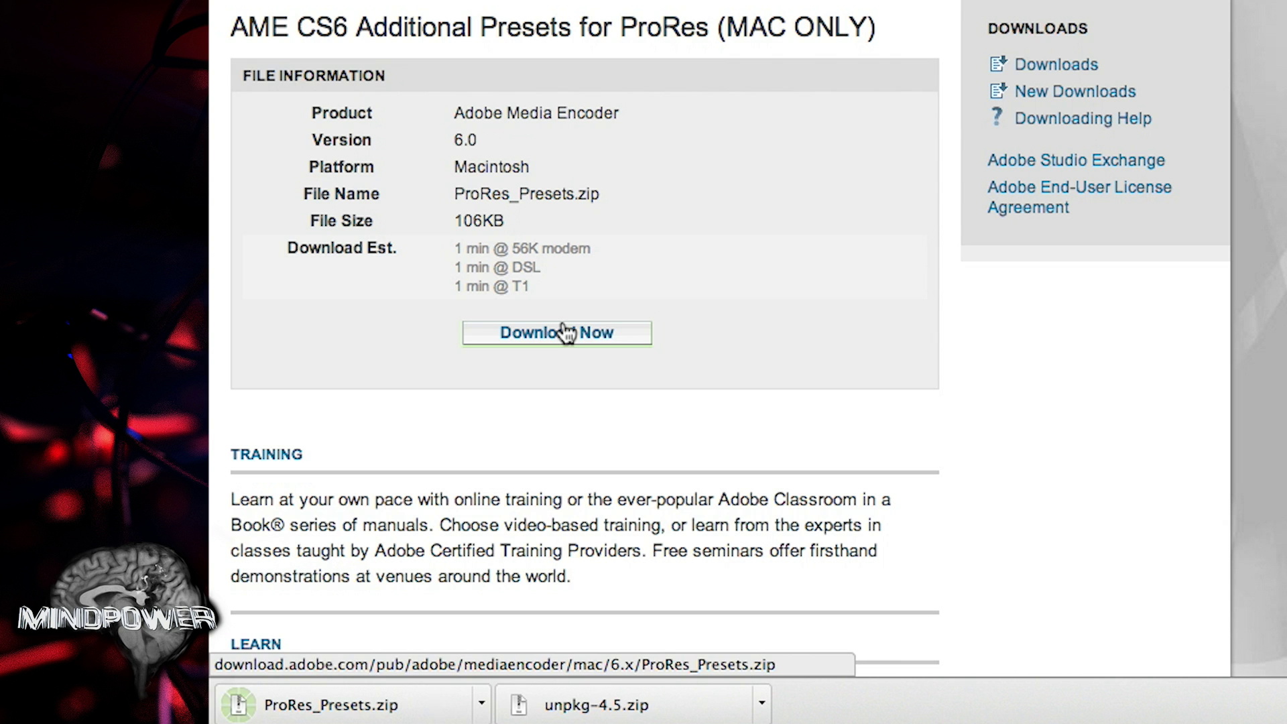
Expand ProRes_Presets.zip and open the unzipped ProRes presets folder from the Downloads stack.
scroll(514, 585, down, 10)
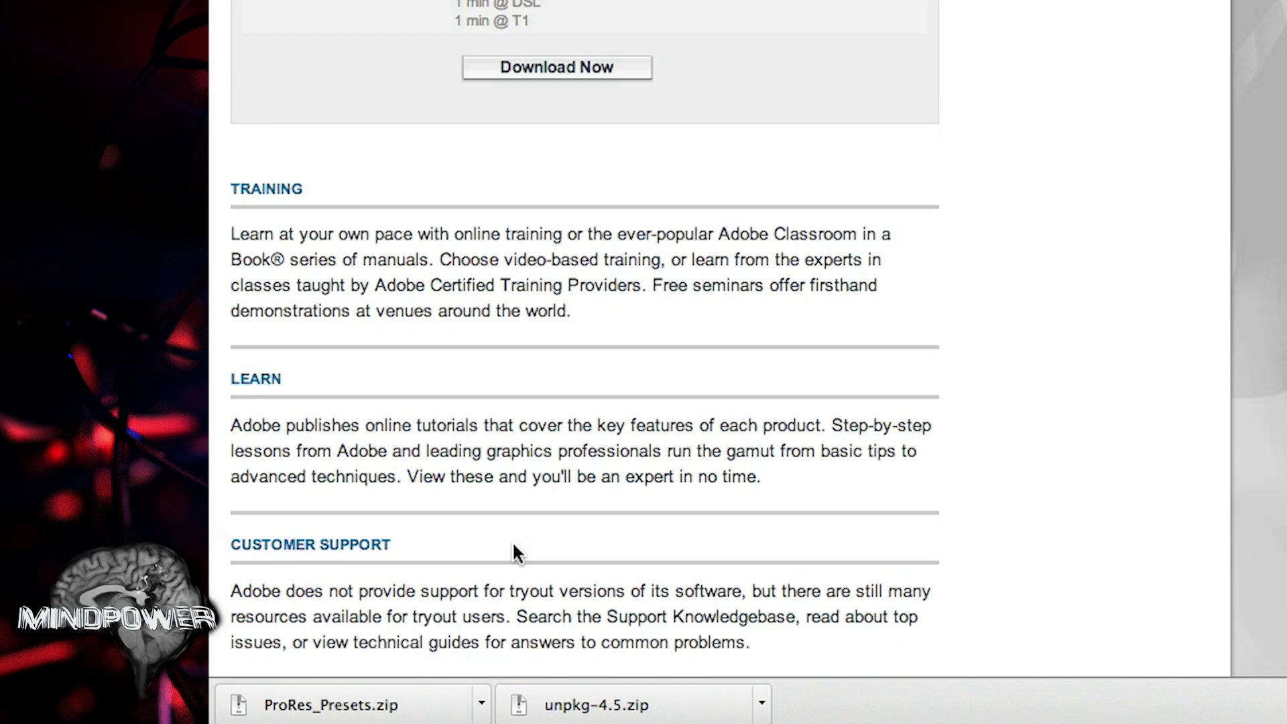
click(403, 700)
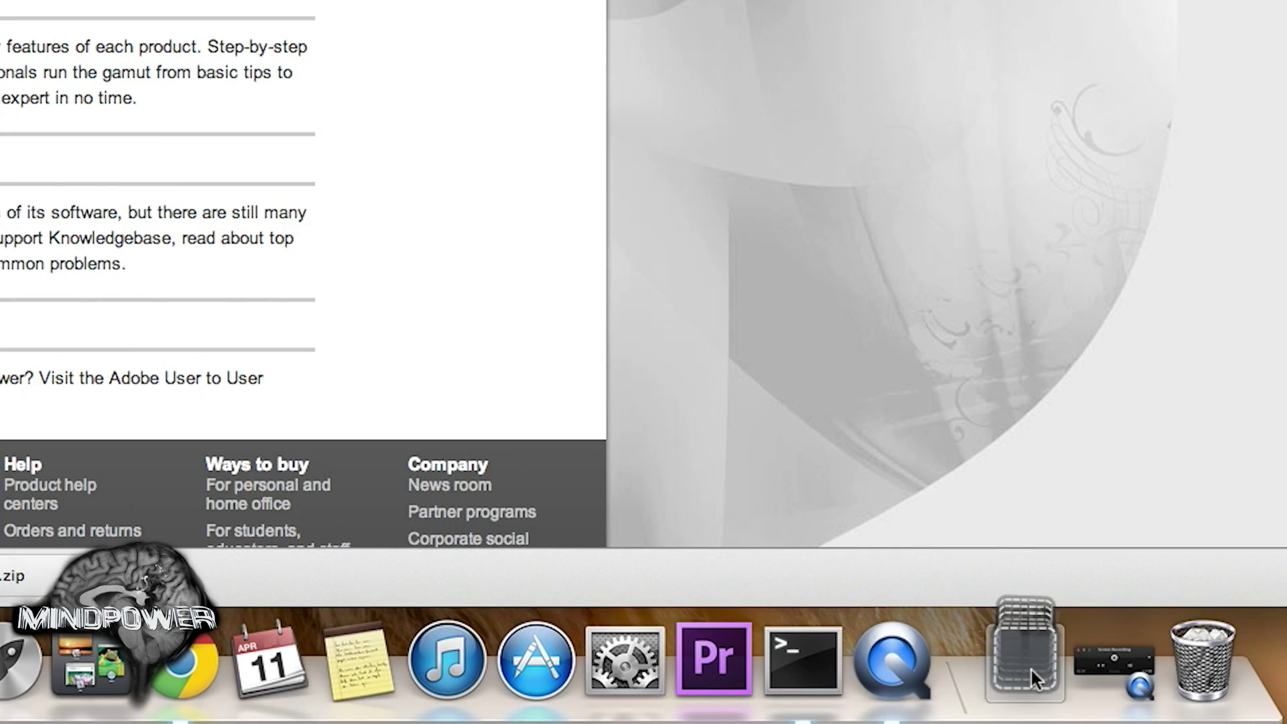
click(1029, 664)
click(1036, 581)
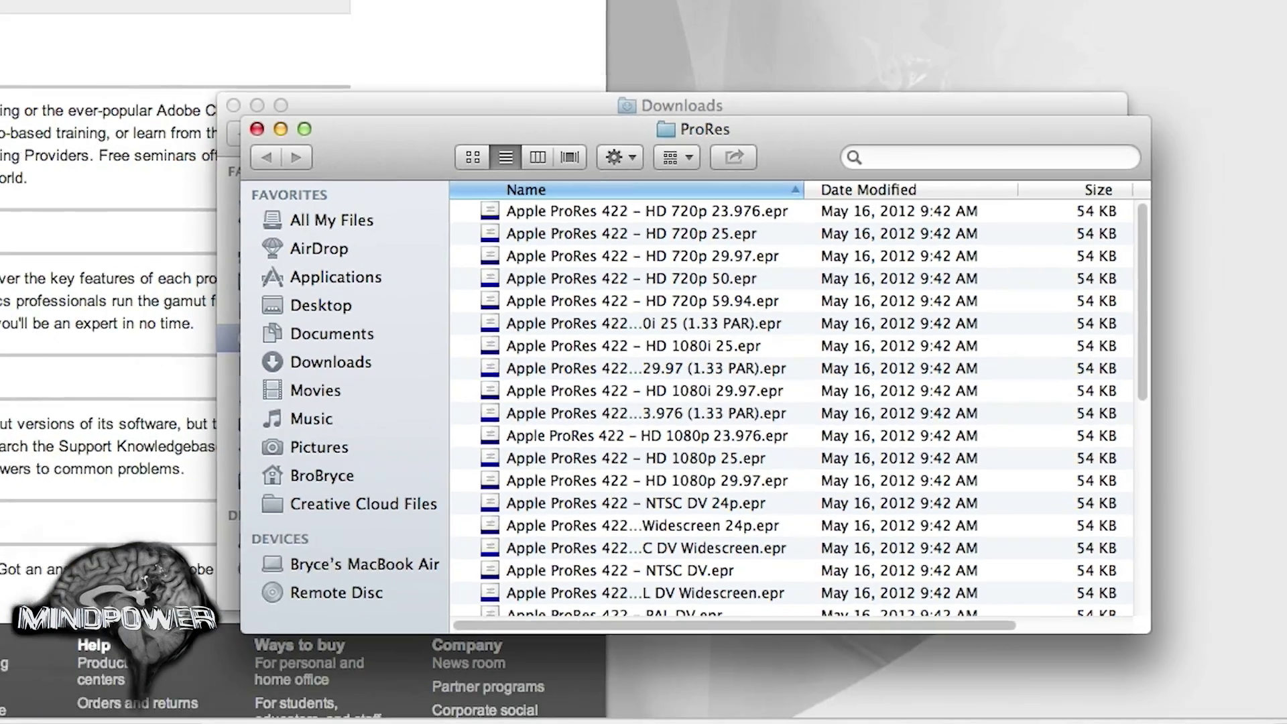
Leave the ProRes folder window and return to Media Encoder's queue.
click(164, 195)
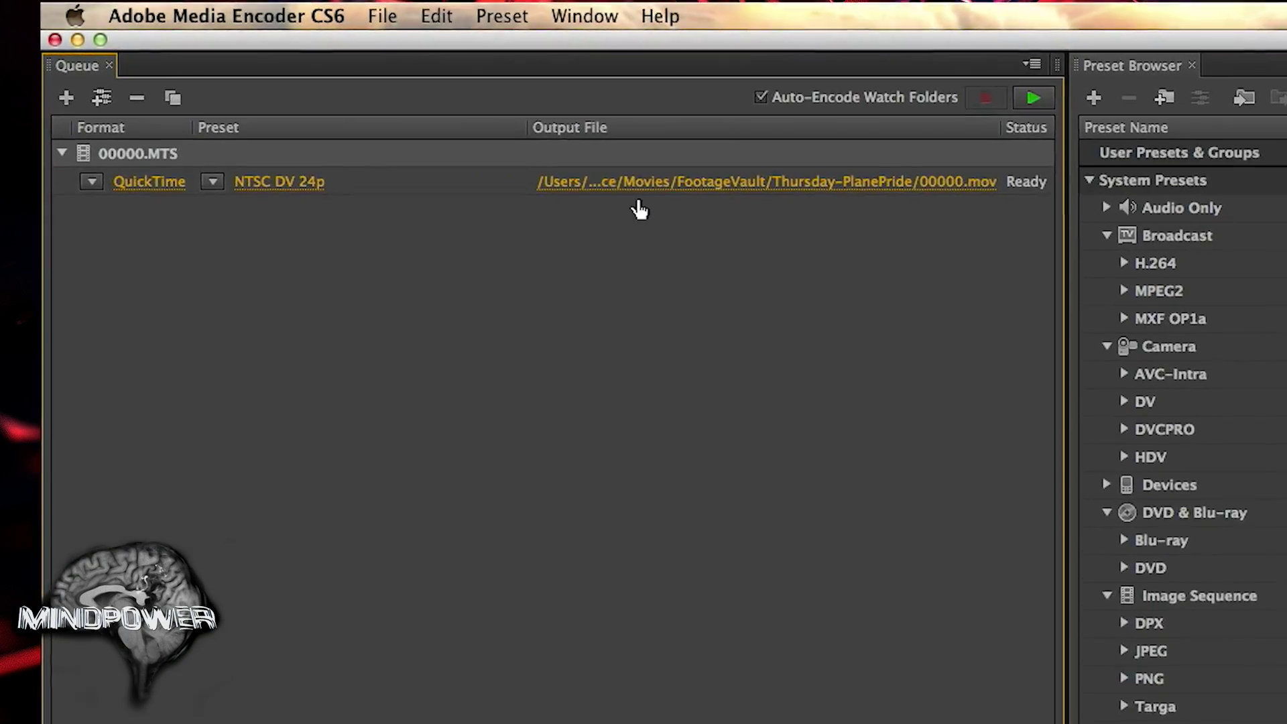
Open the queued clip's Export Settings and browse Import Preset to the Downloads > ProRes folder.
click(285, 181)
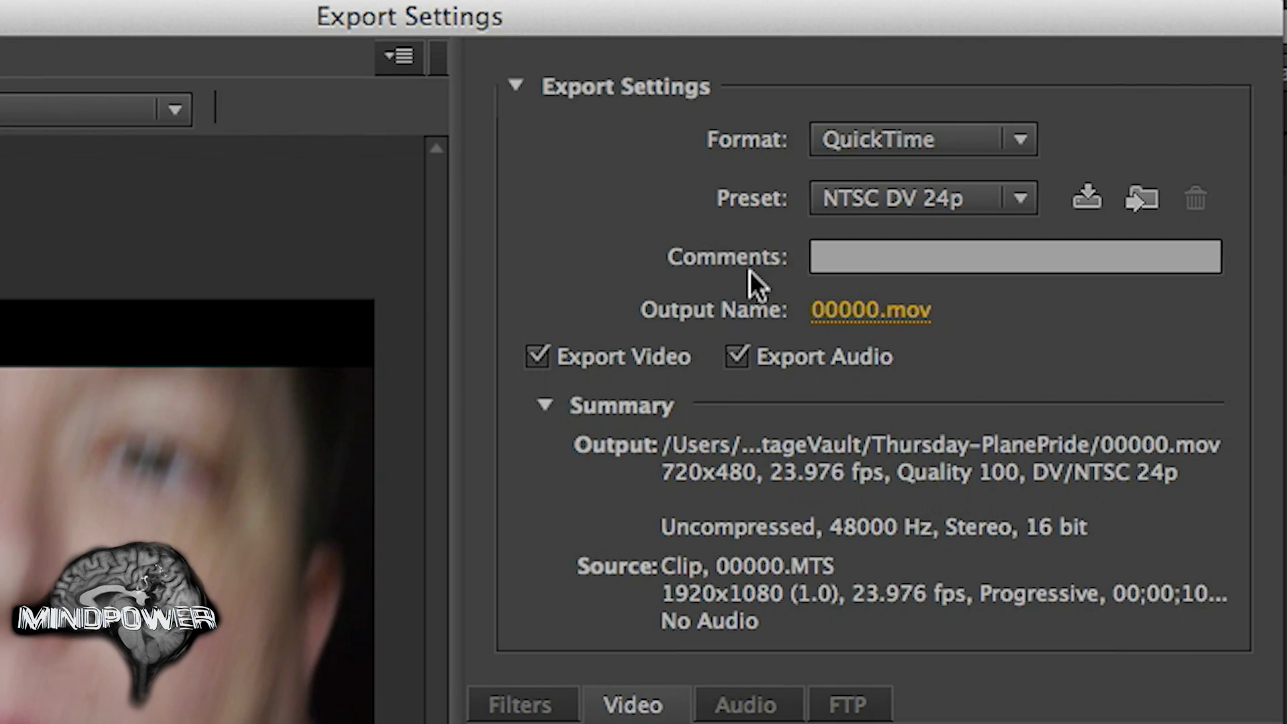
click(1129, 206)
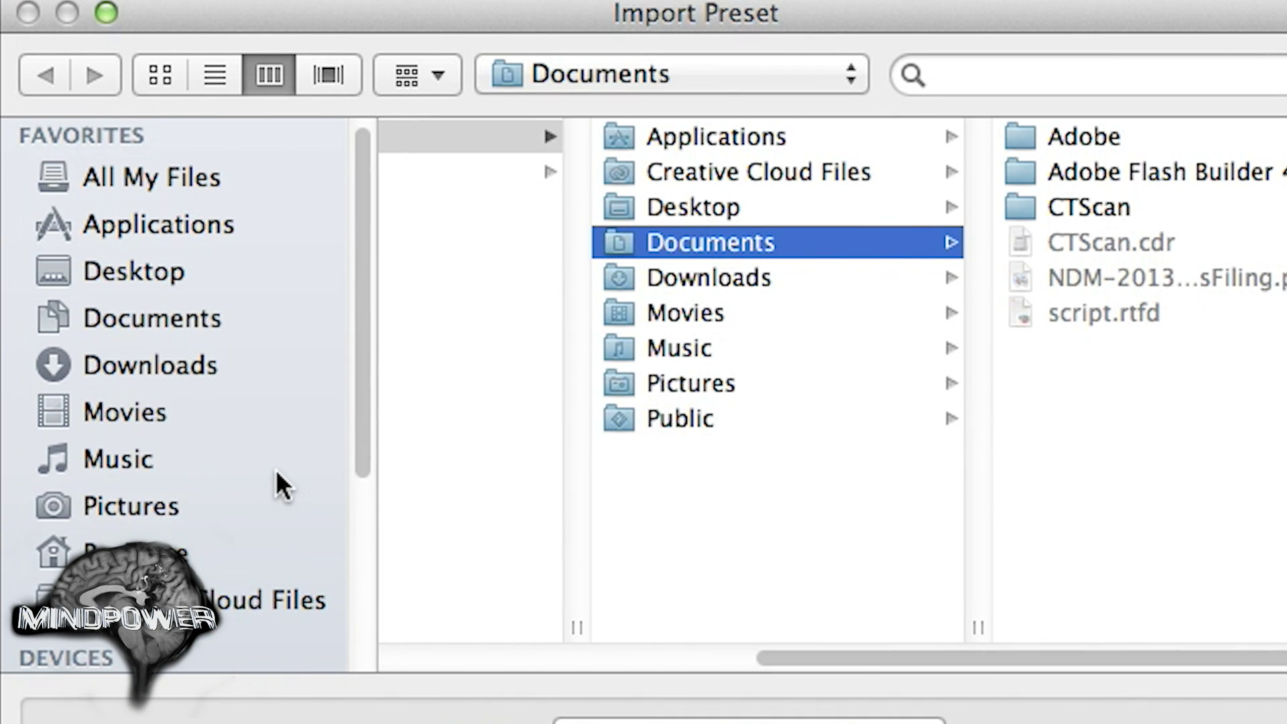
scroll(275, 469, down, 2)
click(191, 340)
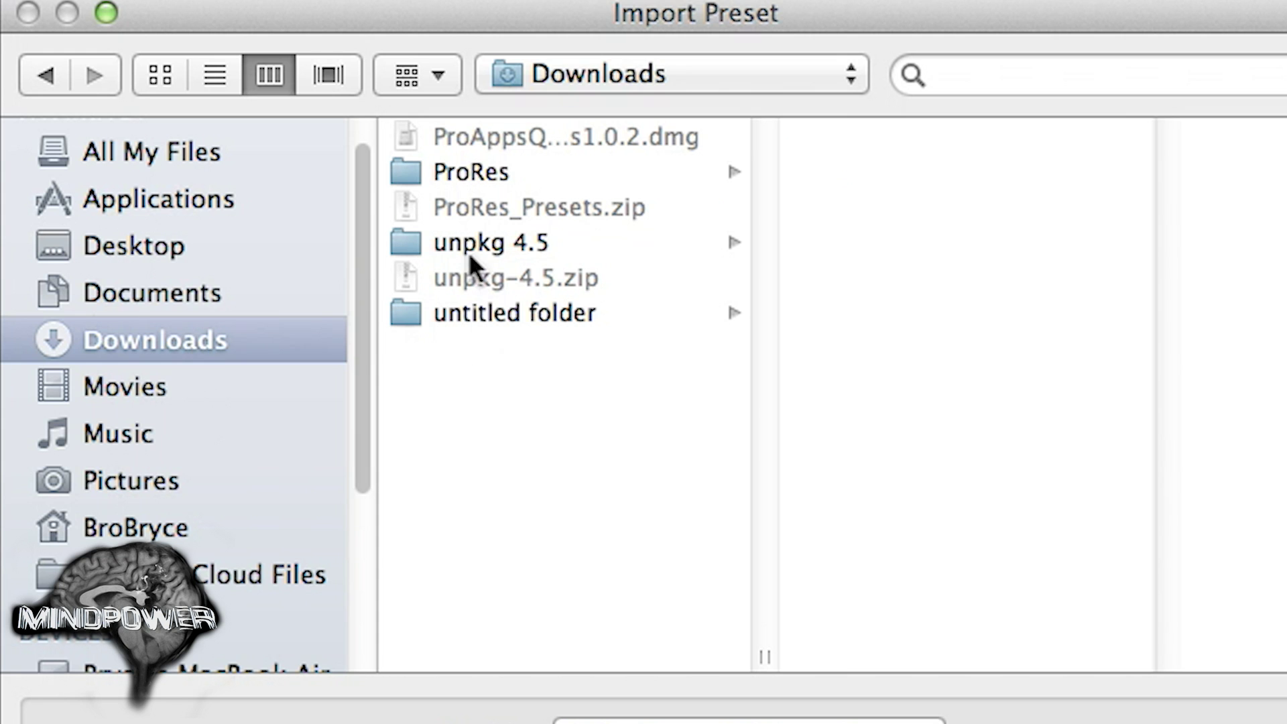
click(450, 173)
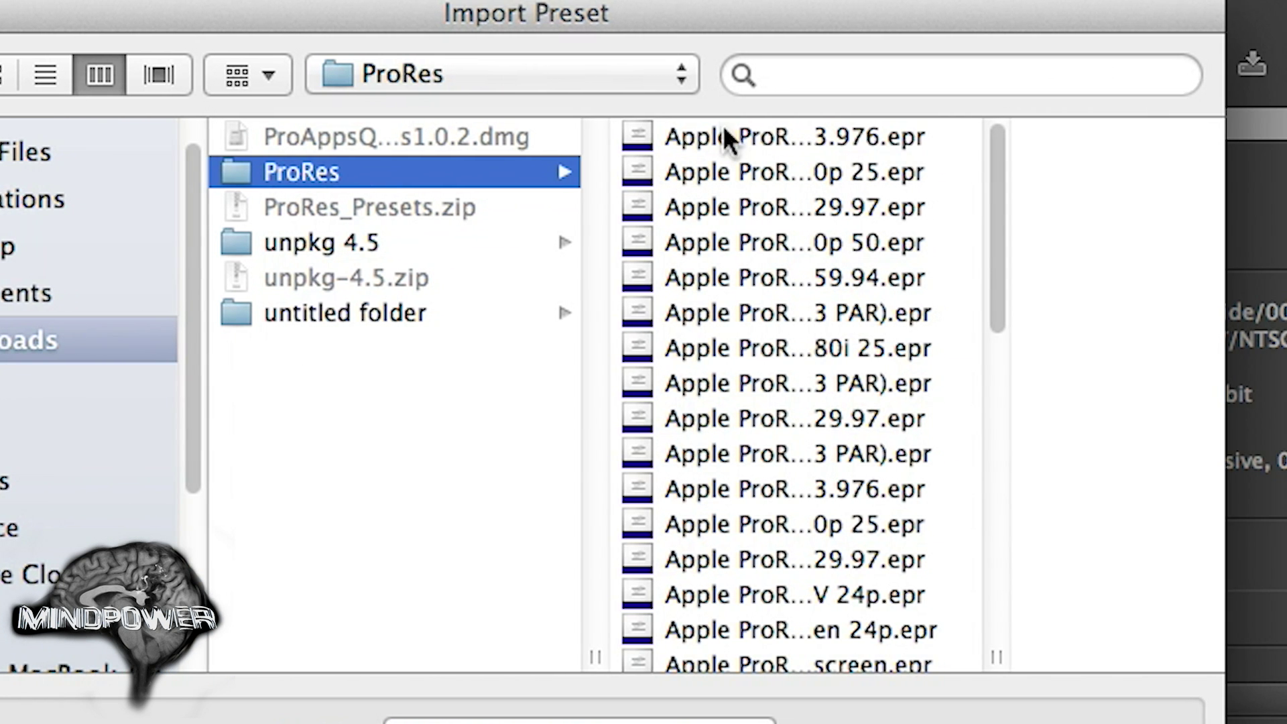
Compare the ProRes preset files, then import Apple ProRes 422 HD 720p 23.976.
click(663, 145)
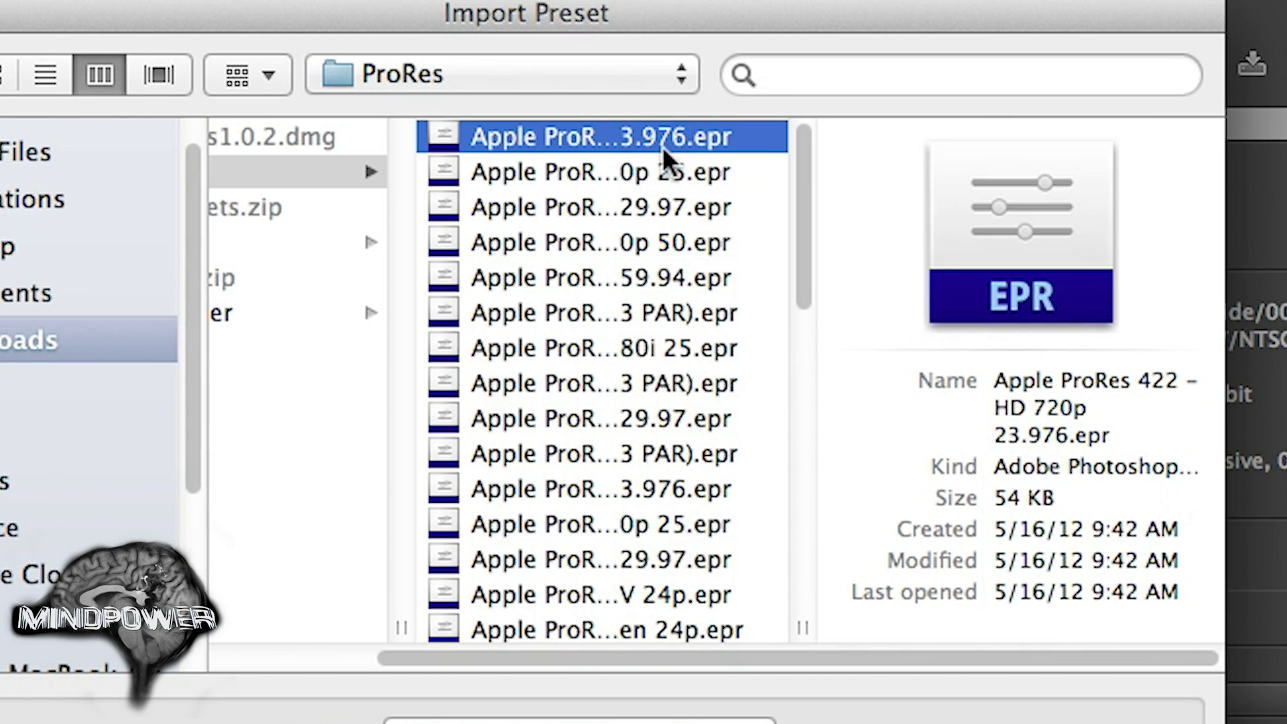
click(655, 172)
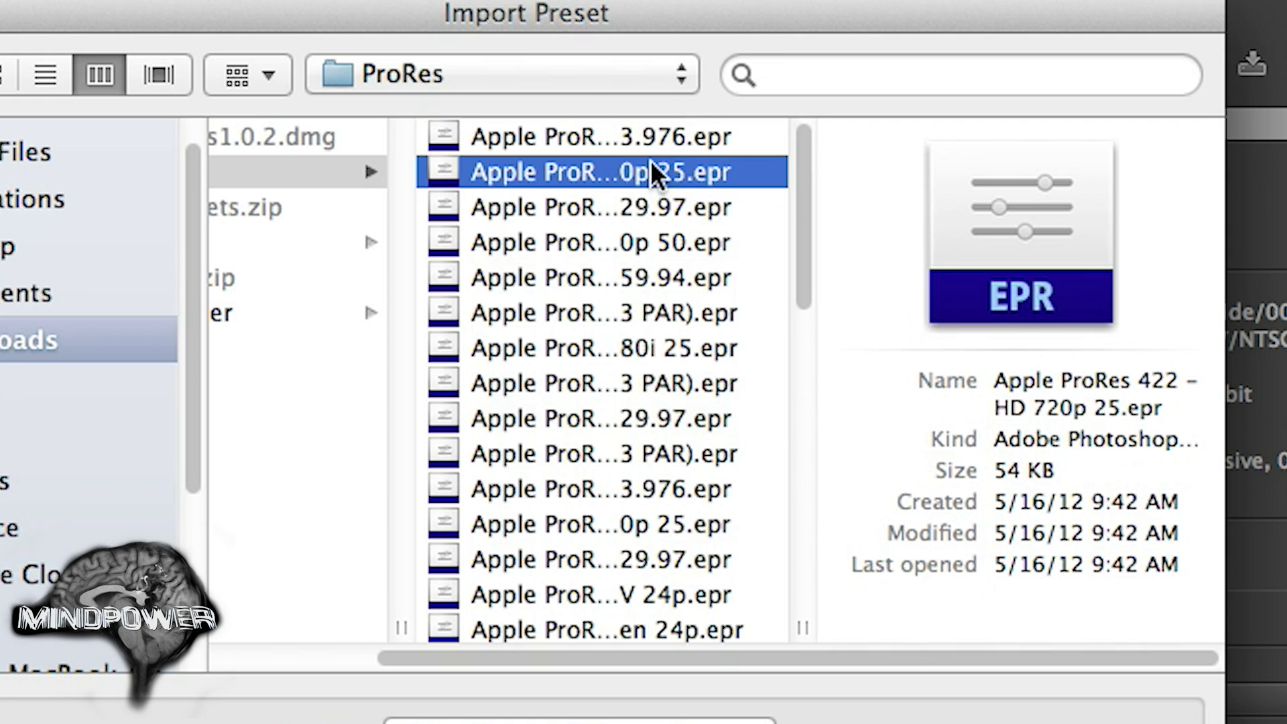
click(633, 195)
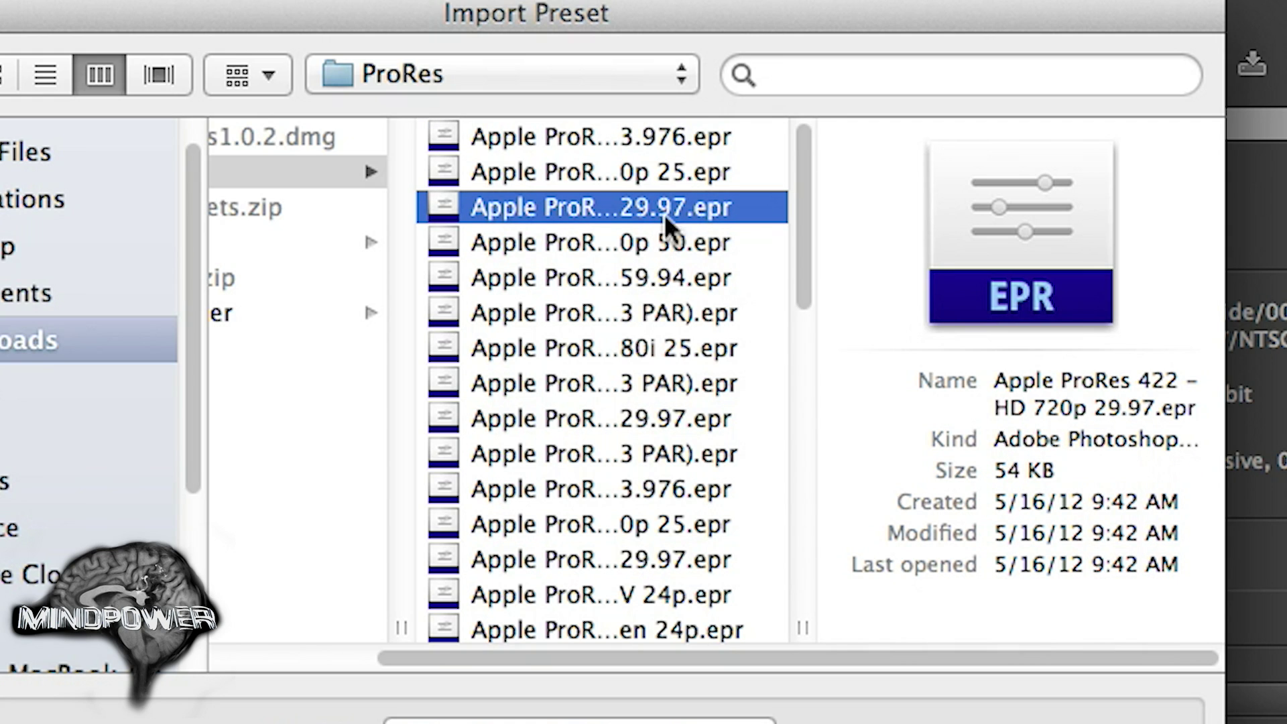
click(615, 243)
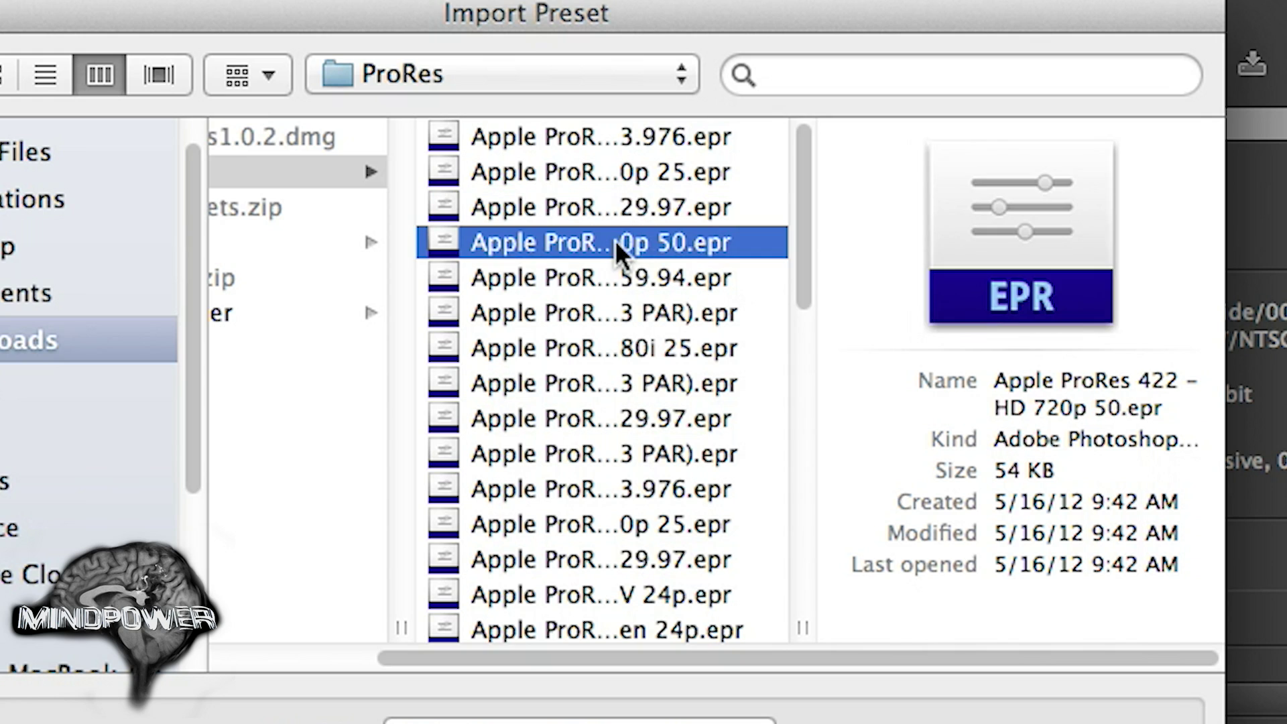
click(605, 278)
click(606, 321)
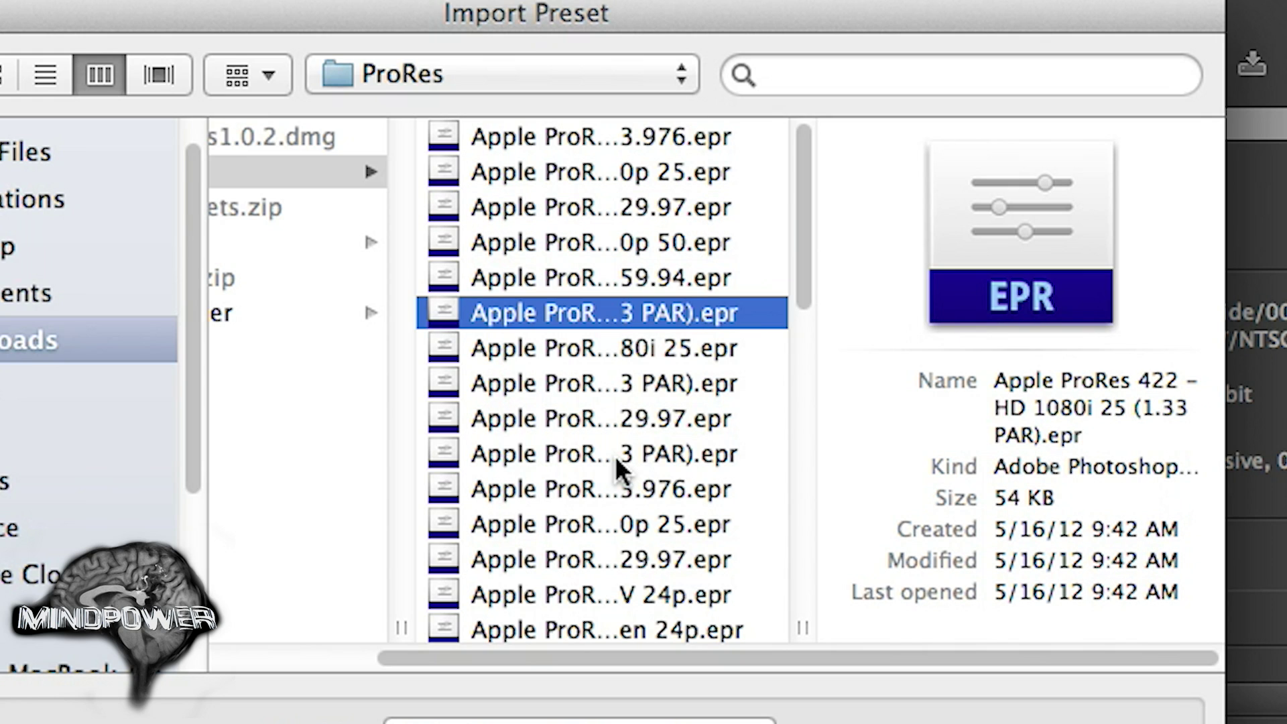
click(649, 147)
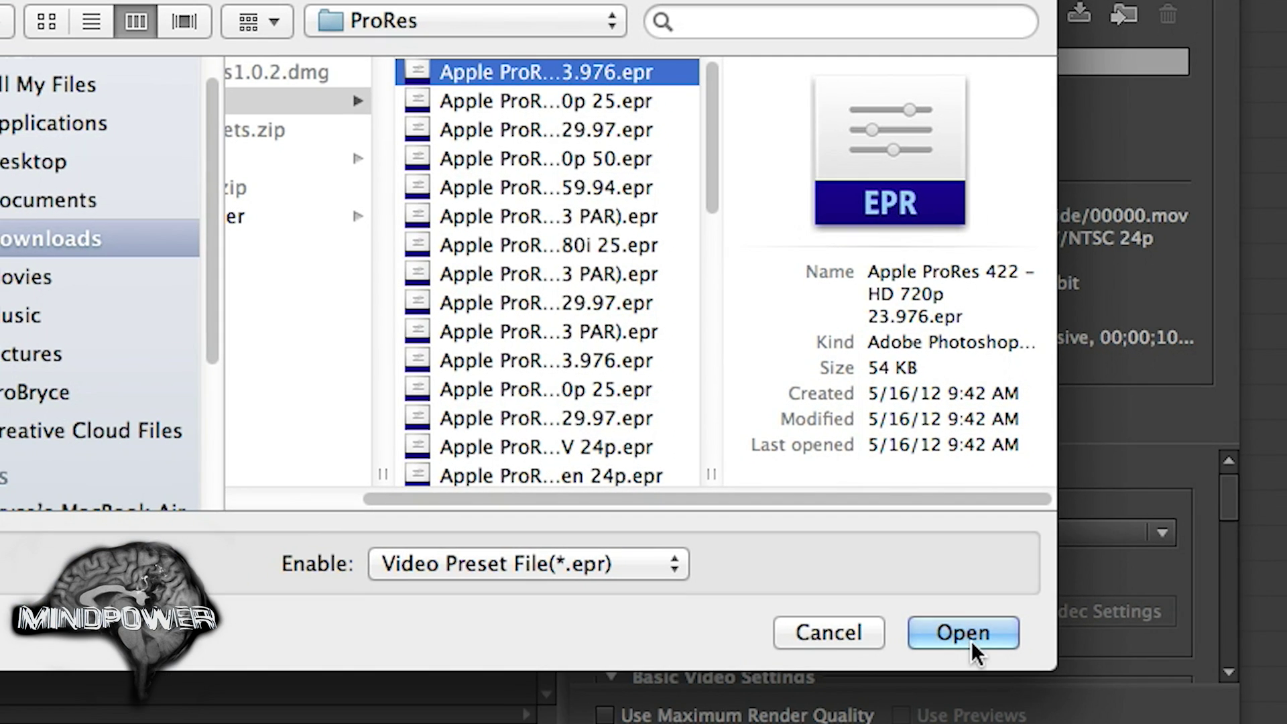
click(1001, 675)
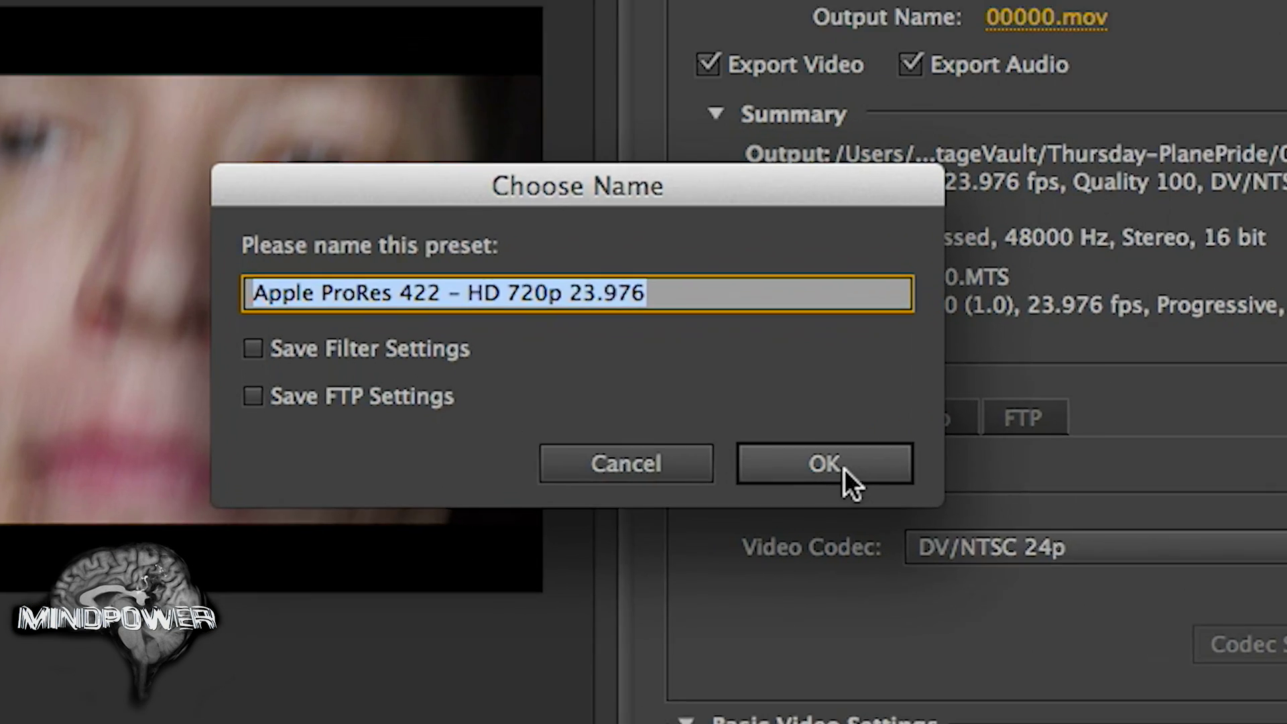
Accept the imported preset name, apply it, and verify 00000.MTS uses ProRes 422 HD 720p 23.976.
click(843, 468)
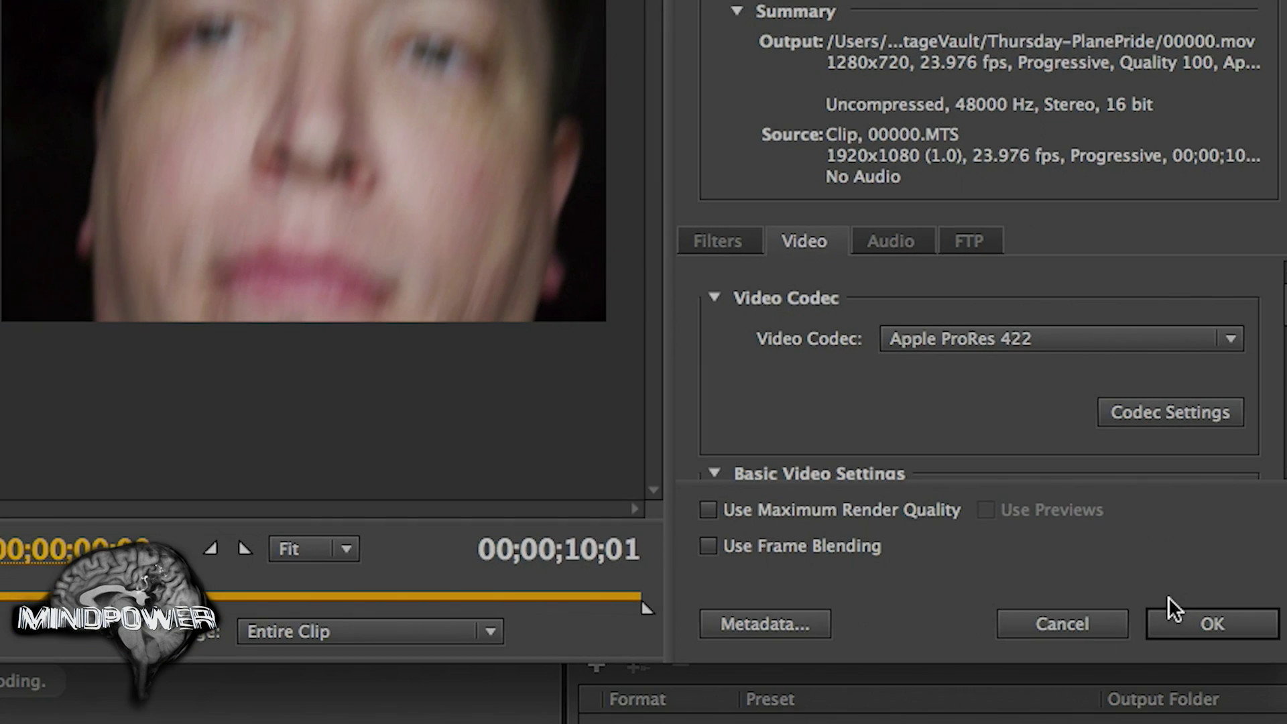
click(1175, 616)
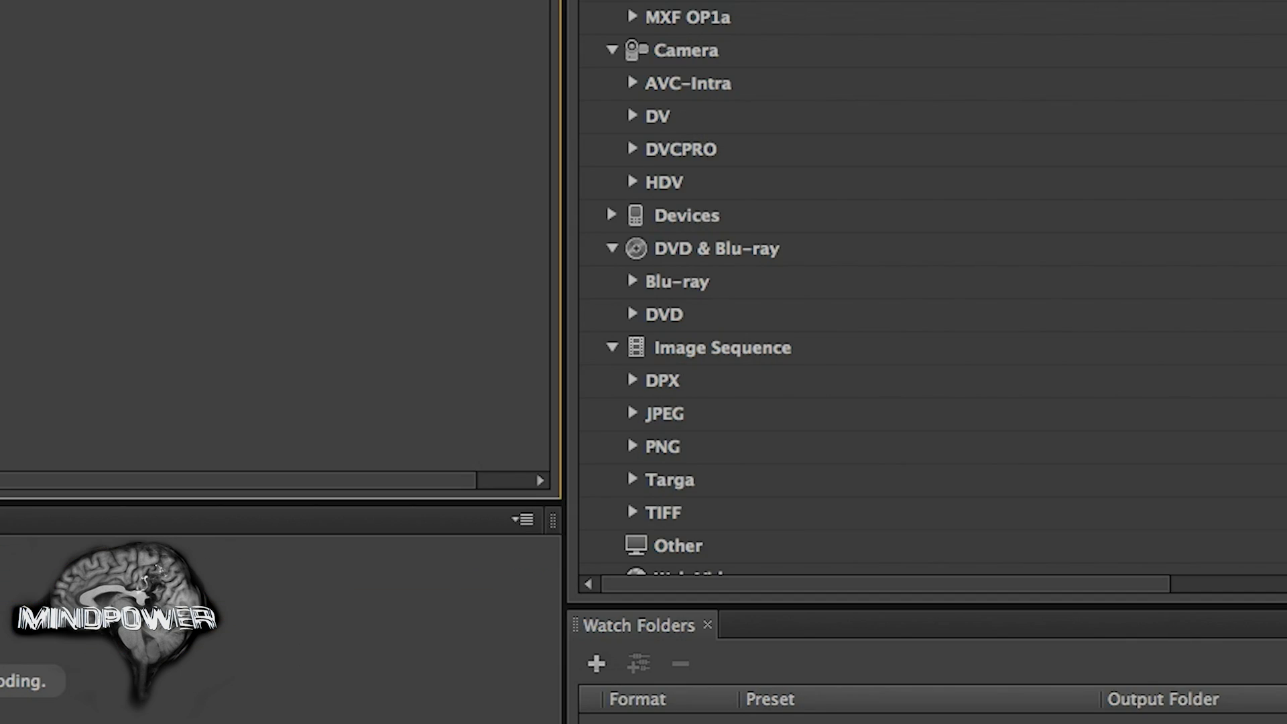
click(120, 123)
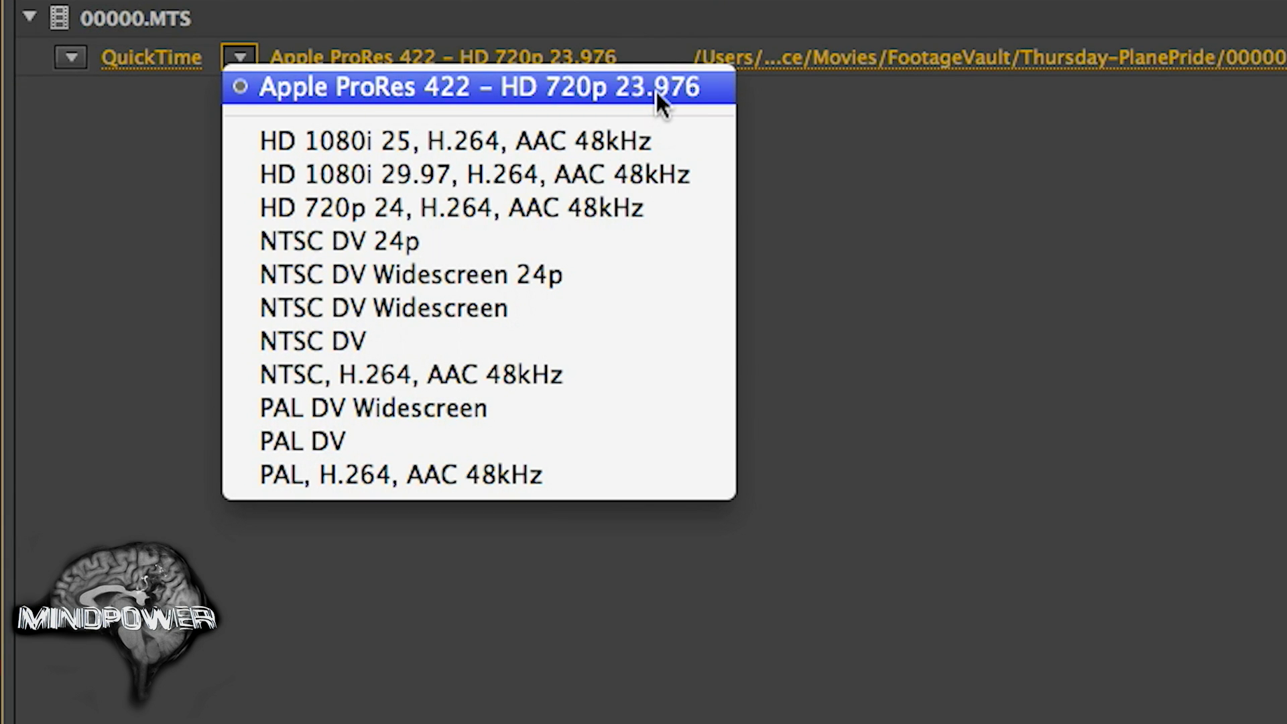
click(976, 255)
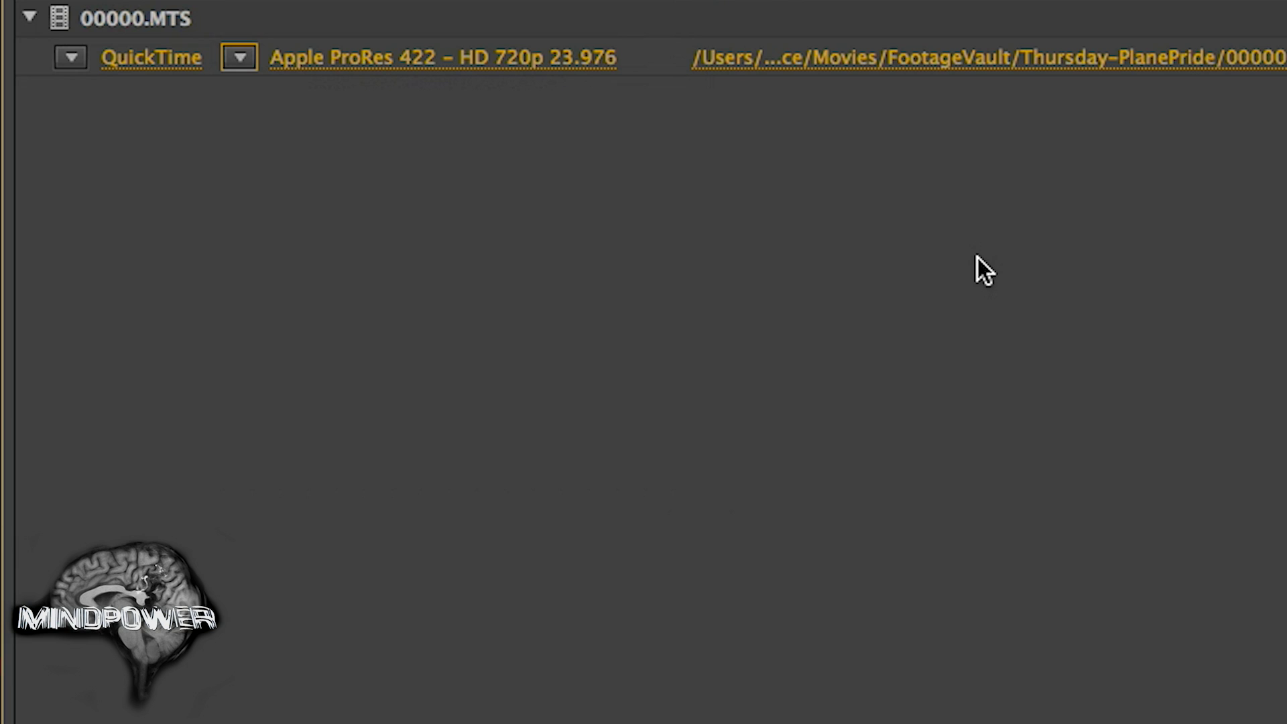